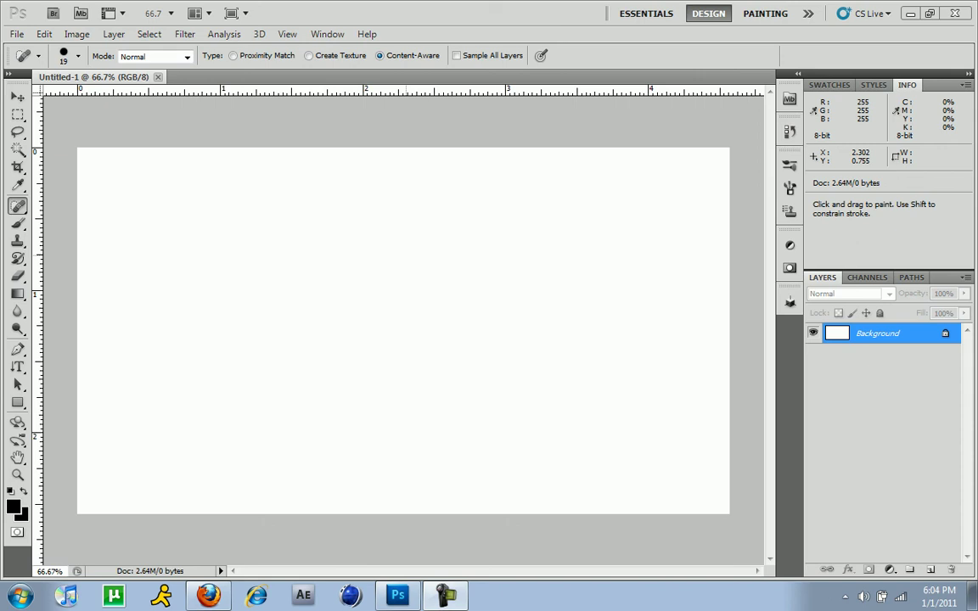
# - Set up the Brush tool in Normal mode at size 915, then test and undo a stroke
pyautogui.hotkey('alt', 't')
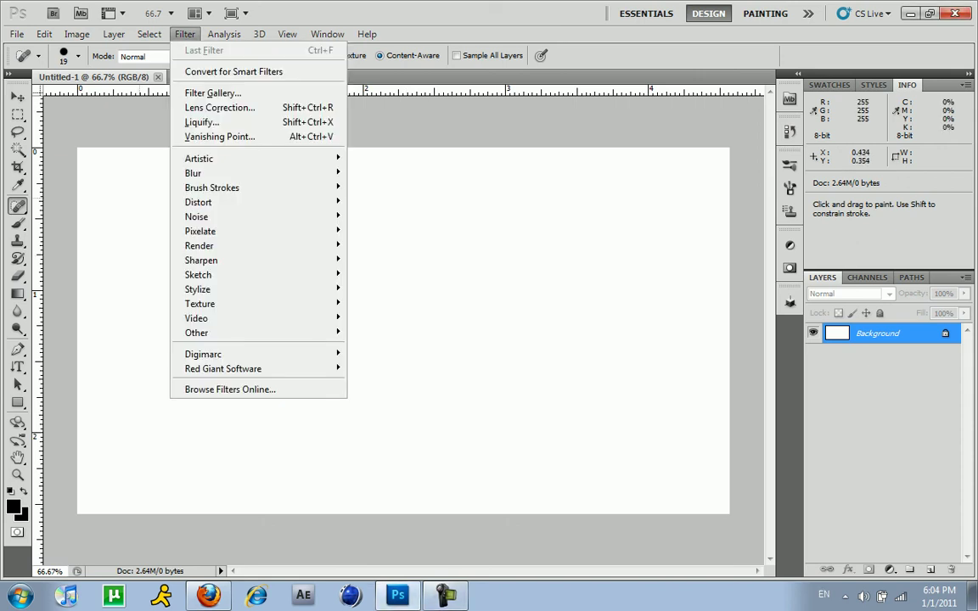
pyautogui.press('Escape')
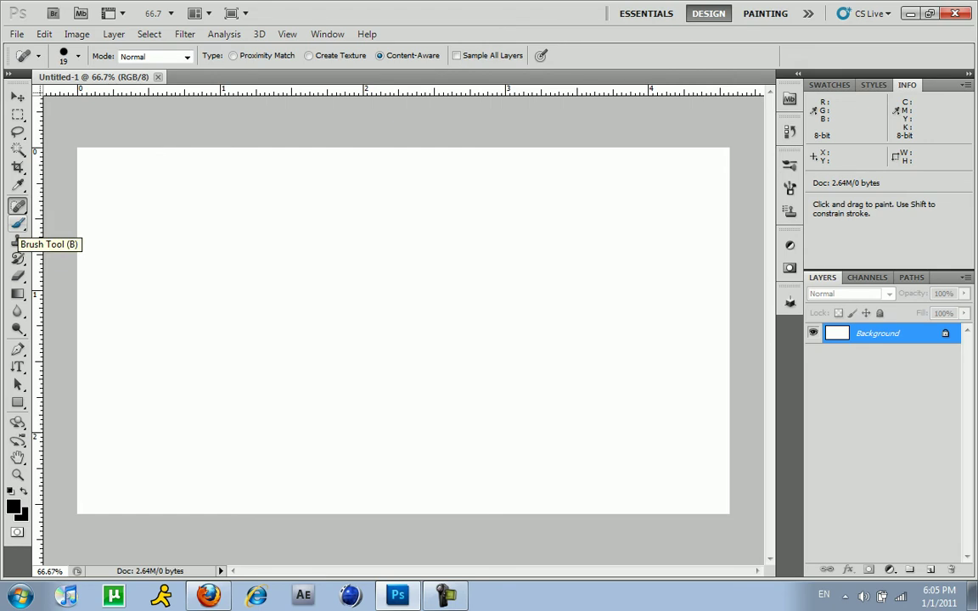
pyautogui.click(18, 223)
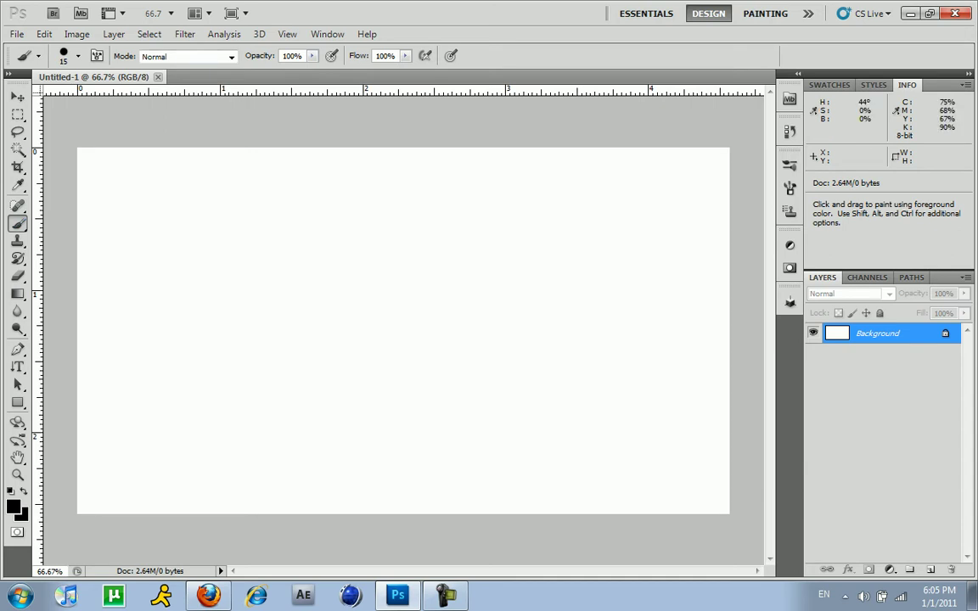
pyautogui.click(208, 54)
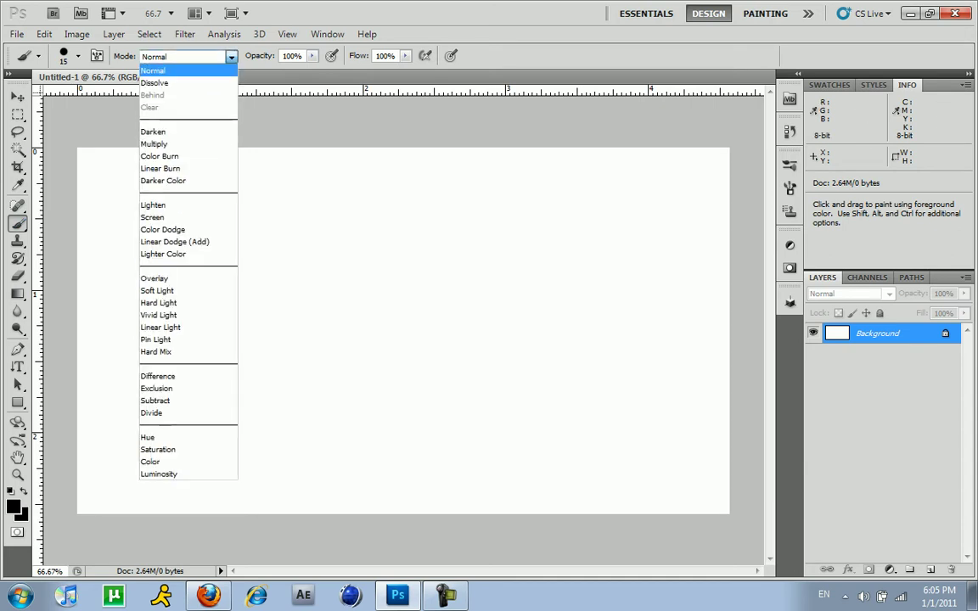
pyautogui.click(209, 55)
pyautogui.click(78, 56)
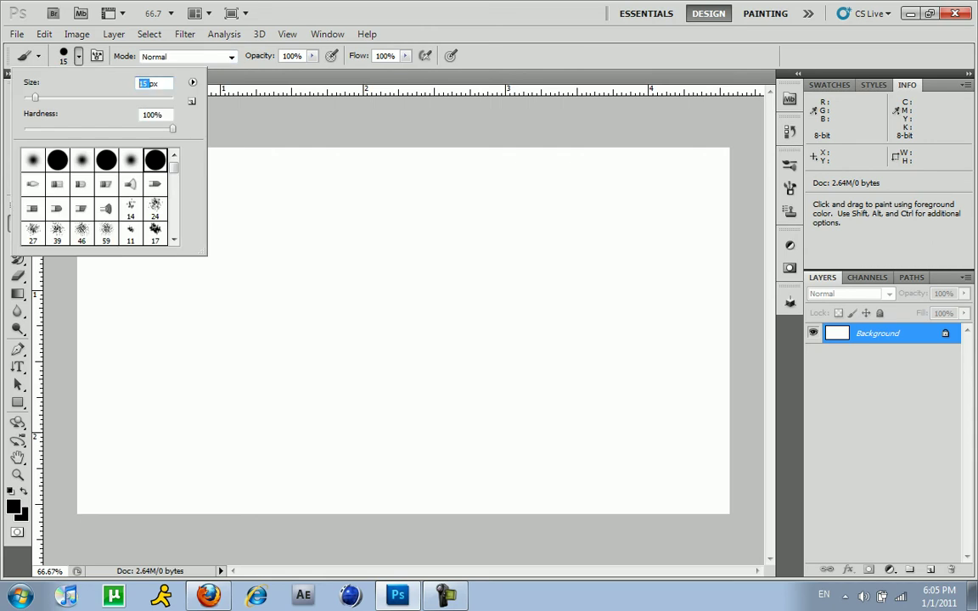
pyautogui.write('9')
pyautogui.write('15')
pyautogui.press('Return')
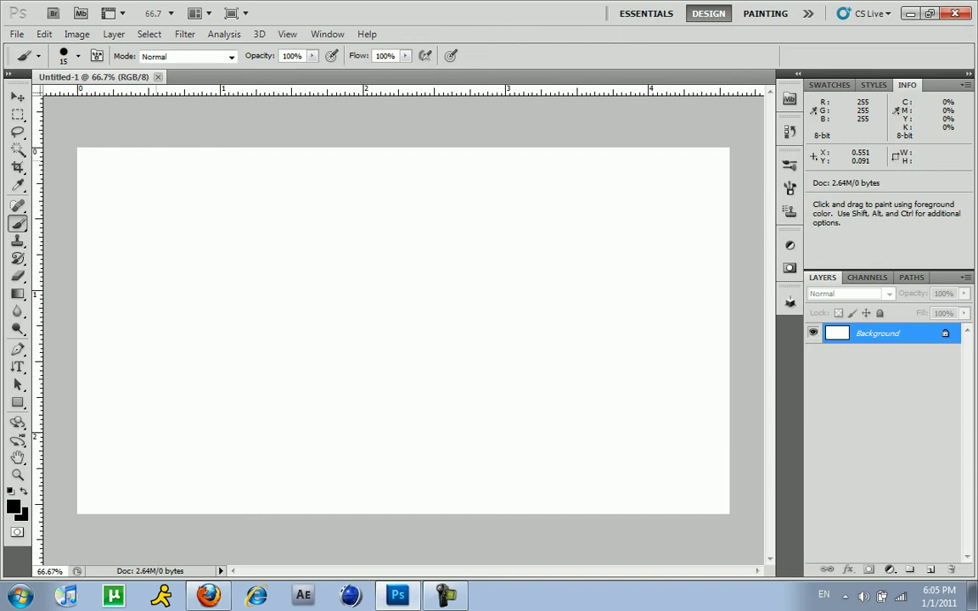
pyautogui.moveTo(113, 185); pyautogui.dragTo(203, 198)
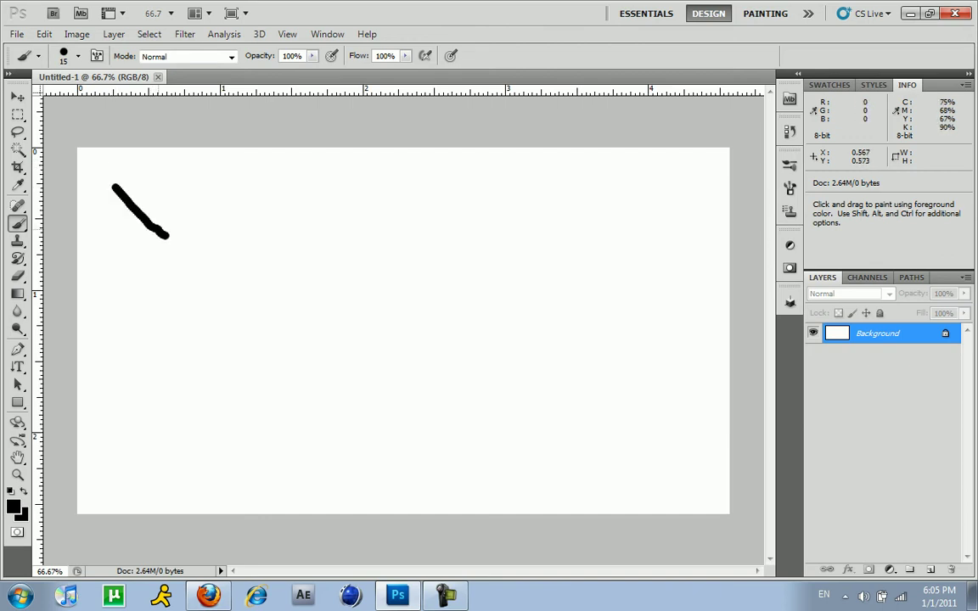
pyautogui.hotkey('ctrl', 'z')
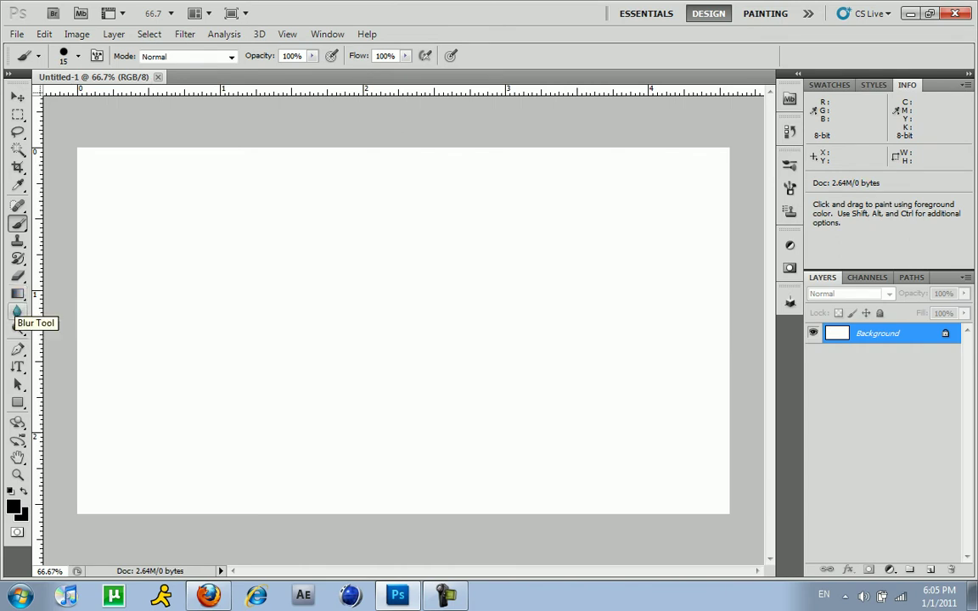
# - Draw a practice three-point curved Pen path, then delete it without filling
pyautogui.click(17, 349)
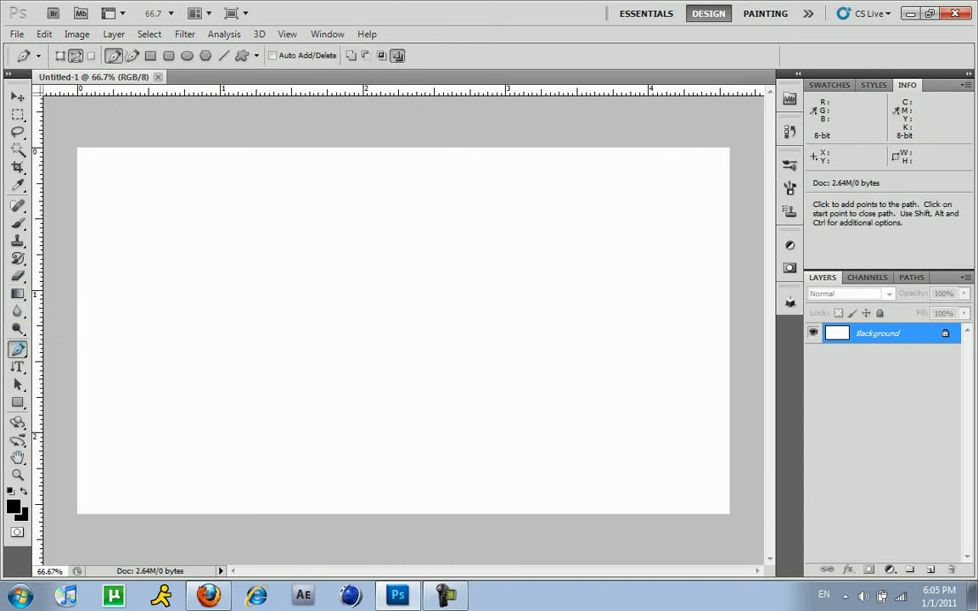
pyautogui.click(172, 337)
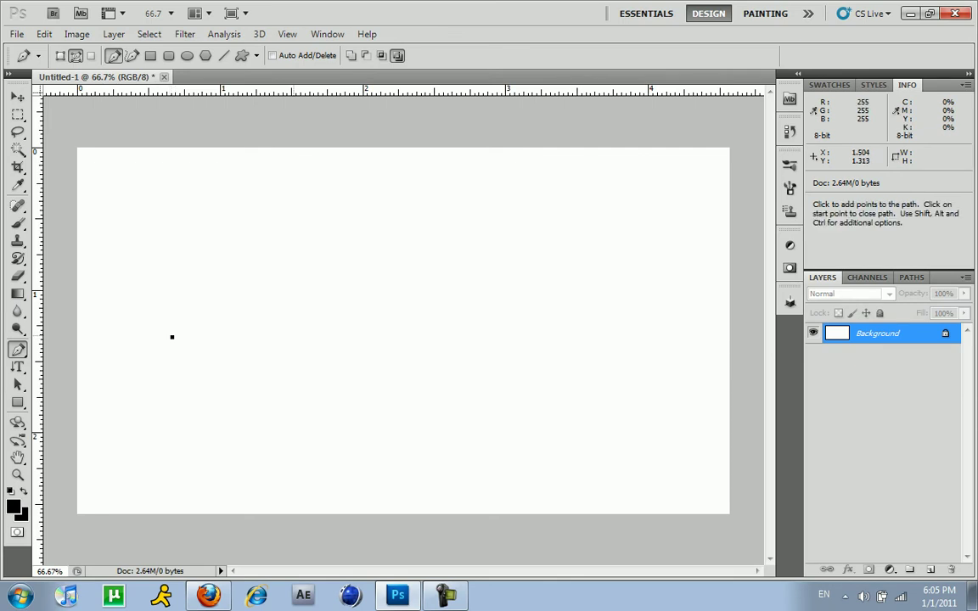
pyautogui.click(314, 325)
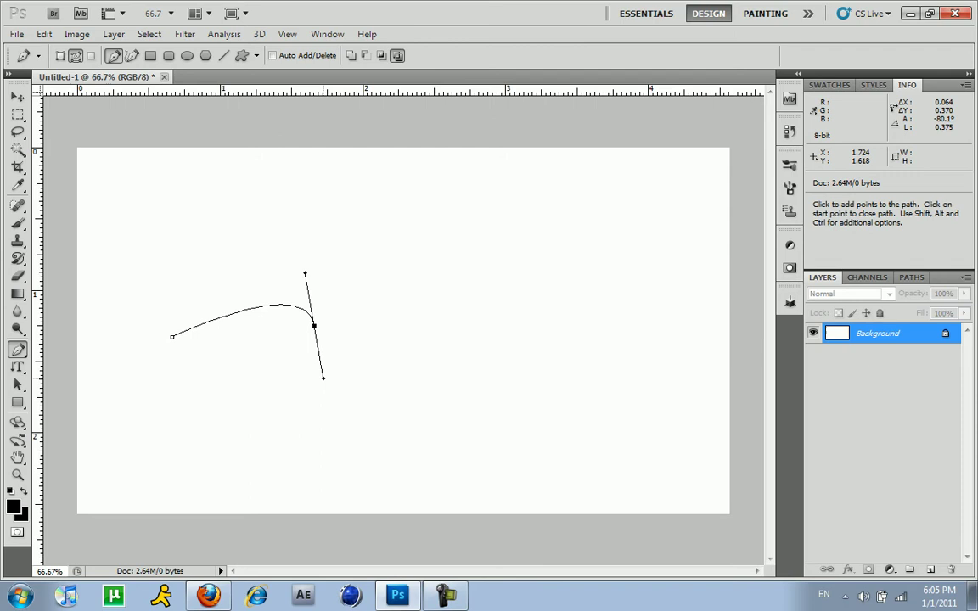
pyautogui.moveTo(314, 326)
pyautogui.mouseDown()
pyautogui.moveTo(324, 389)
pyautogui.moveTo(381, 344)
pyautogui.moveTo(401, 385)
pyautogui.mouseUp()
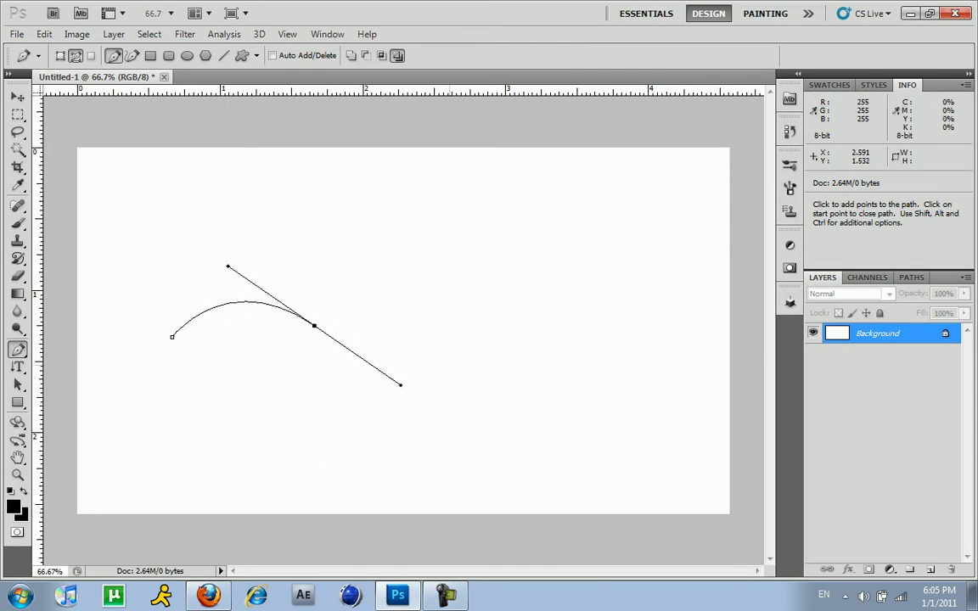
pyautogui.click(479, 357)
pyautogui.moveTo(480, 360); pyautogui.dragTo(476, 283)
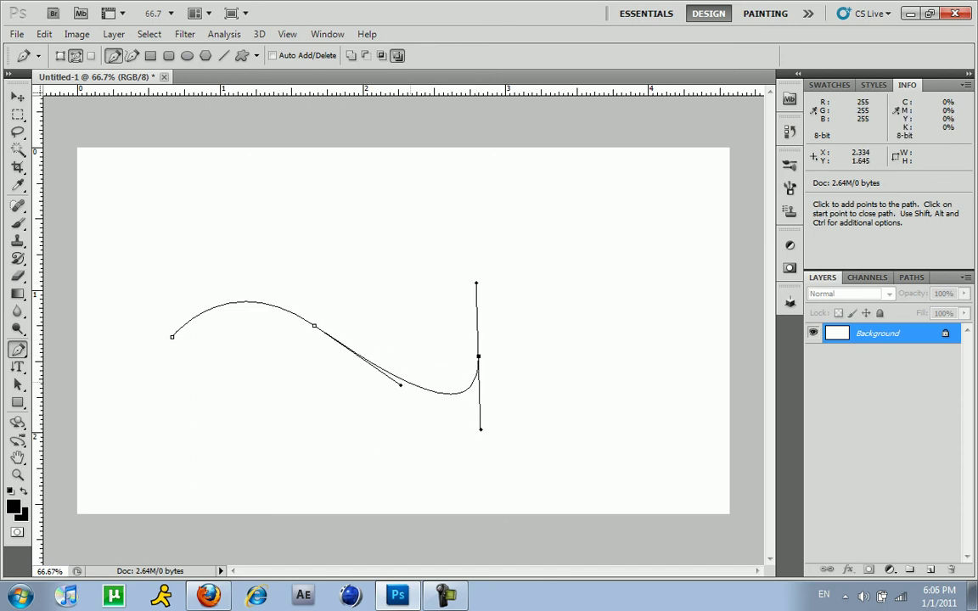
pyautogui.rightClick(406, 380)
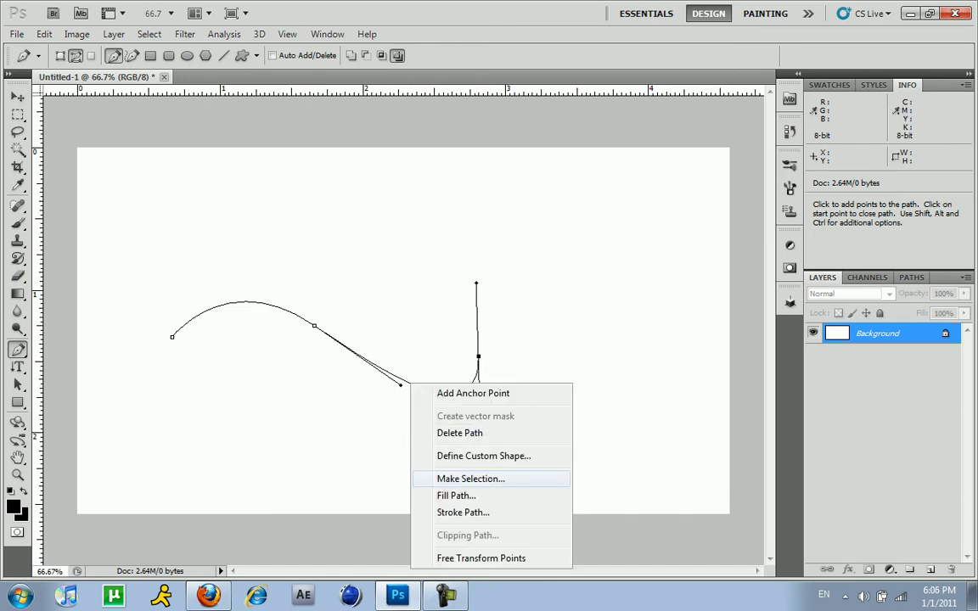
pyautogui.click(458, 493)
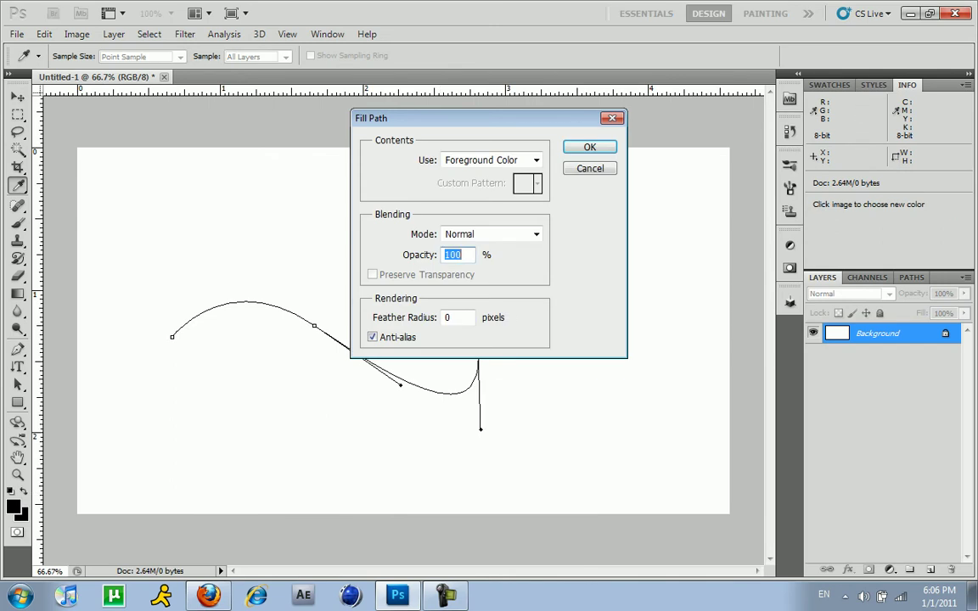
pyautogui.press('Escape')
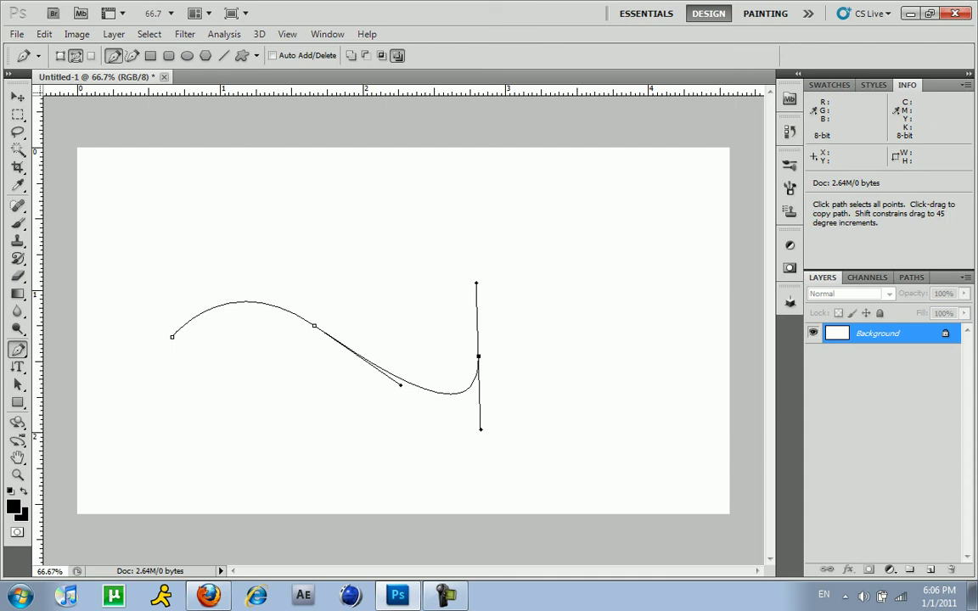
pyautogui.press('Delete')
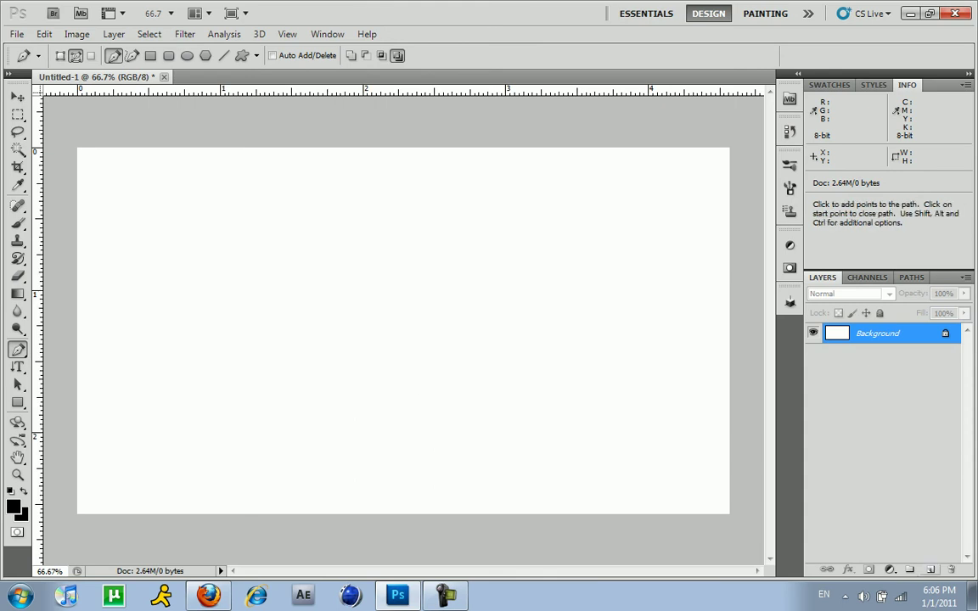
# - On a new layer, stroke an S-shaped Pen path with the brush, then delete the path
pyautogui.hotkey('ctrl', 'shift', 'alt', 'n')
pyautogui.click(203, 335)
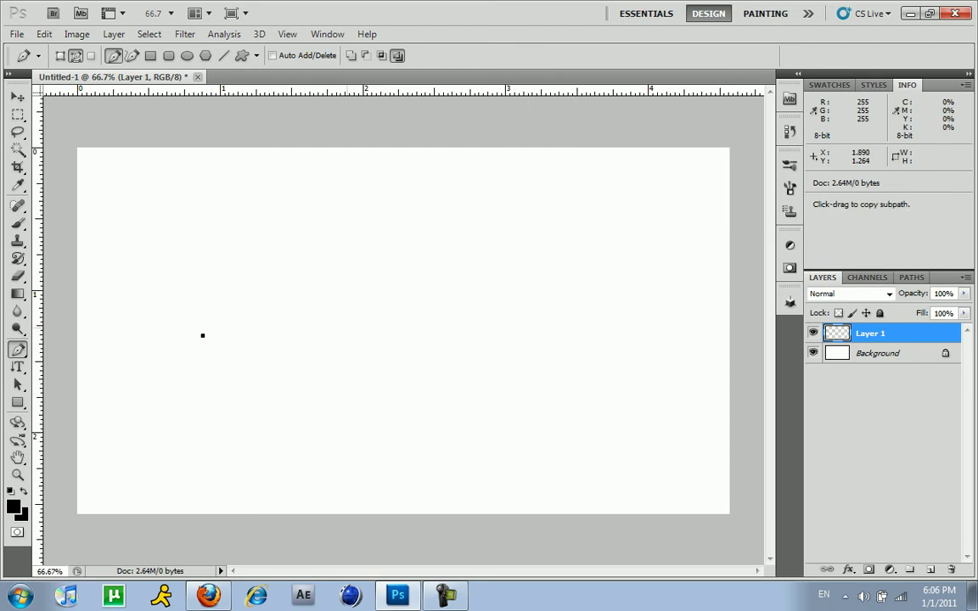
pyautogui.moveTo(346, 328); pyautogui.dragTo(376, 409)
pyautogui.moveTo(473, 376); pyautogui.dragTo(568, 260)
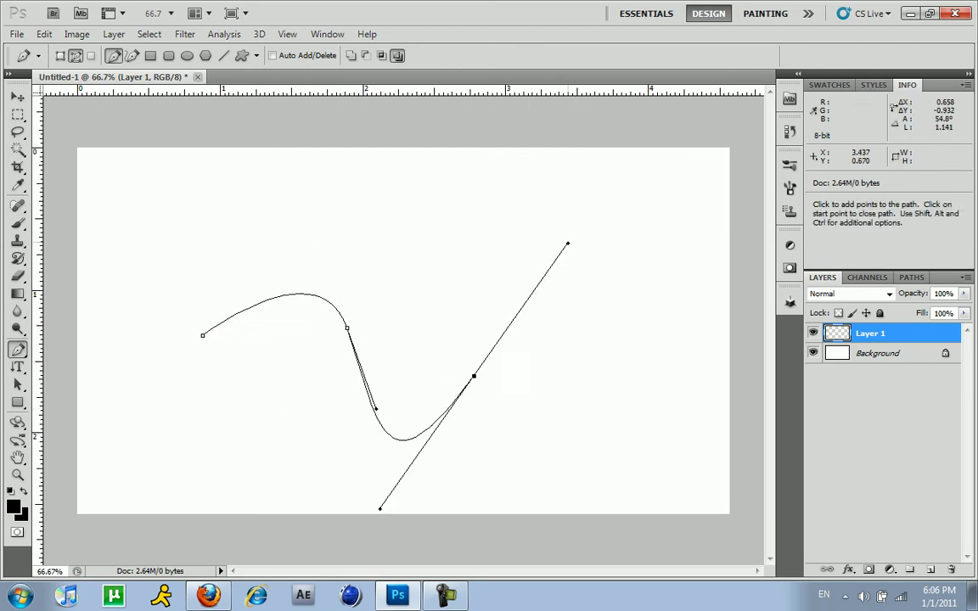
pyautogui.rightClick(567, 260)
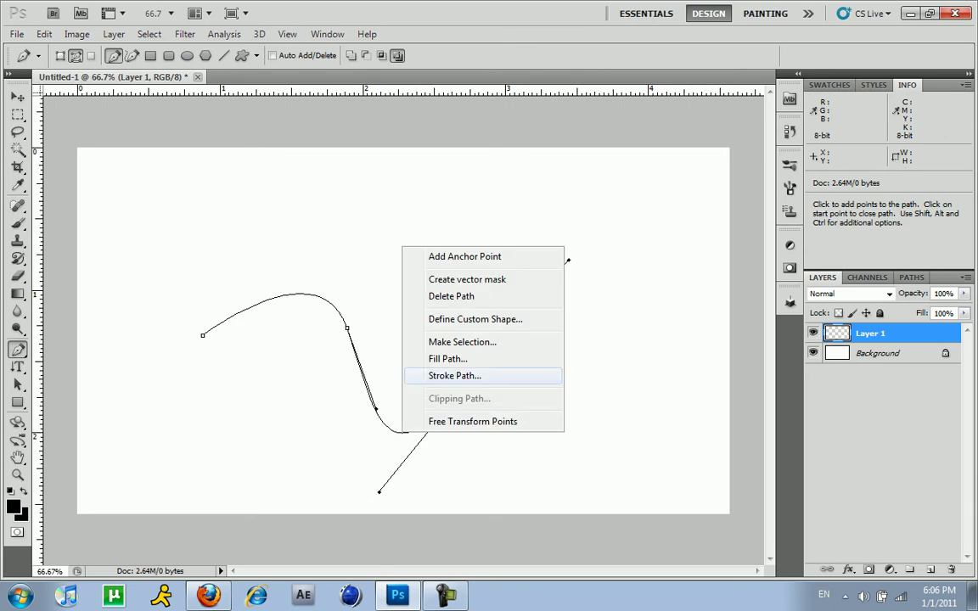
pyautogui.click(454, 375)
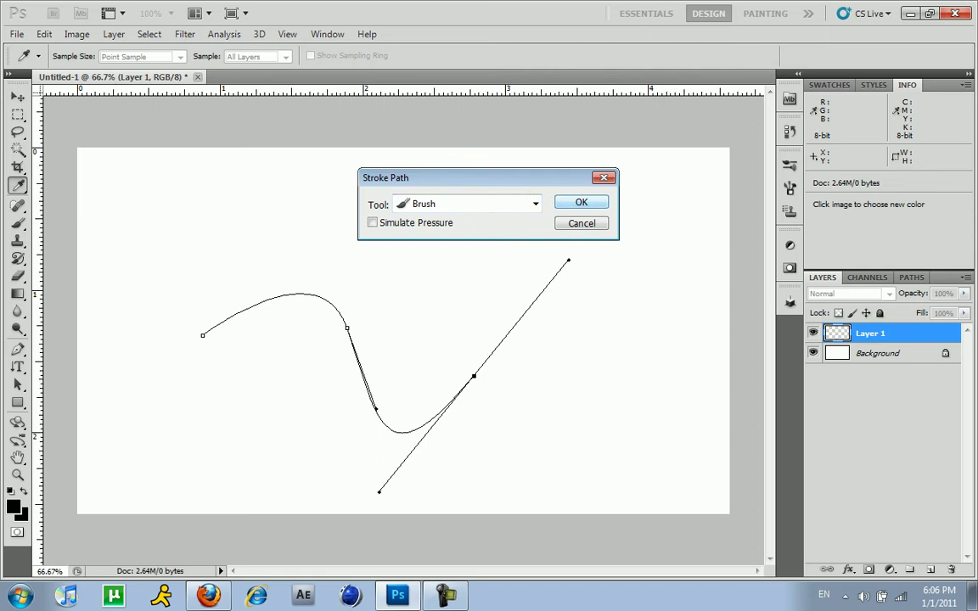
pyautogui.press('Return')
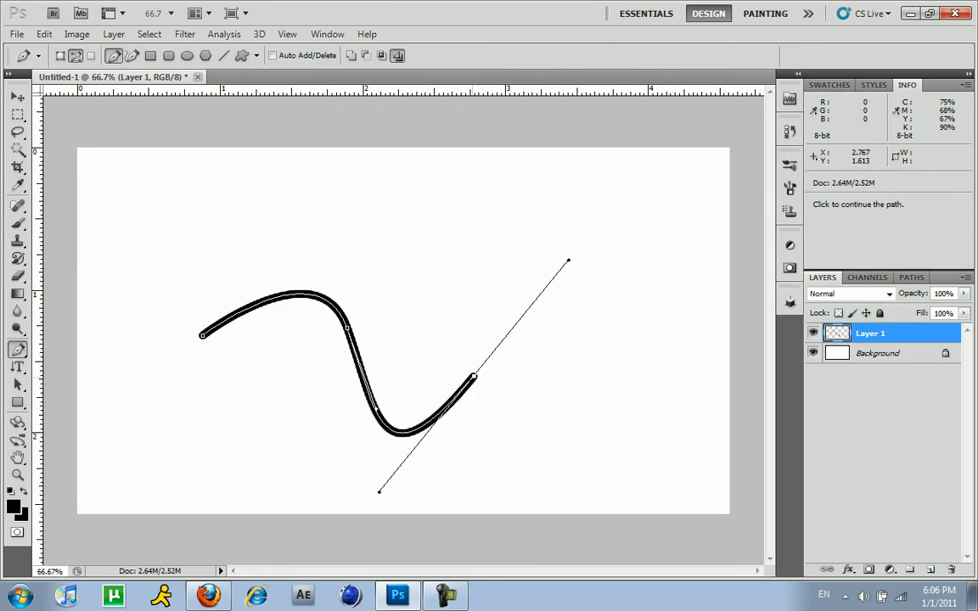
pyautogui.rightClick(473, 377)
pyautogui.click(521, 427)
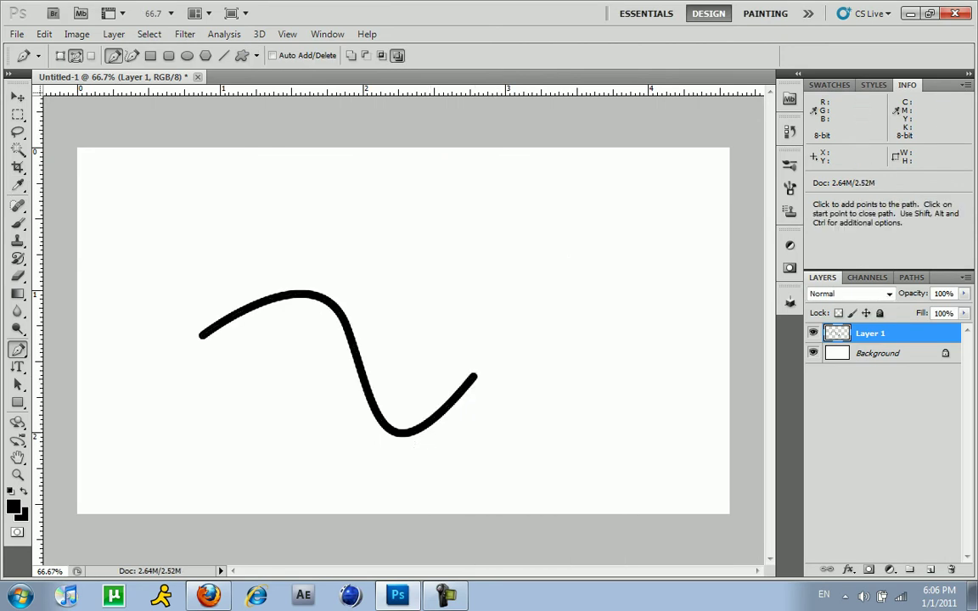
# - Move the wire up-right, then narrow it and rotate it counter-clockwise with Free Transform
pyautogui.click(17, 96)
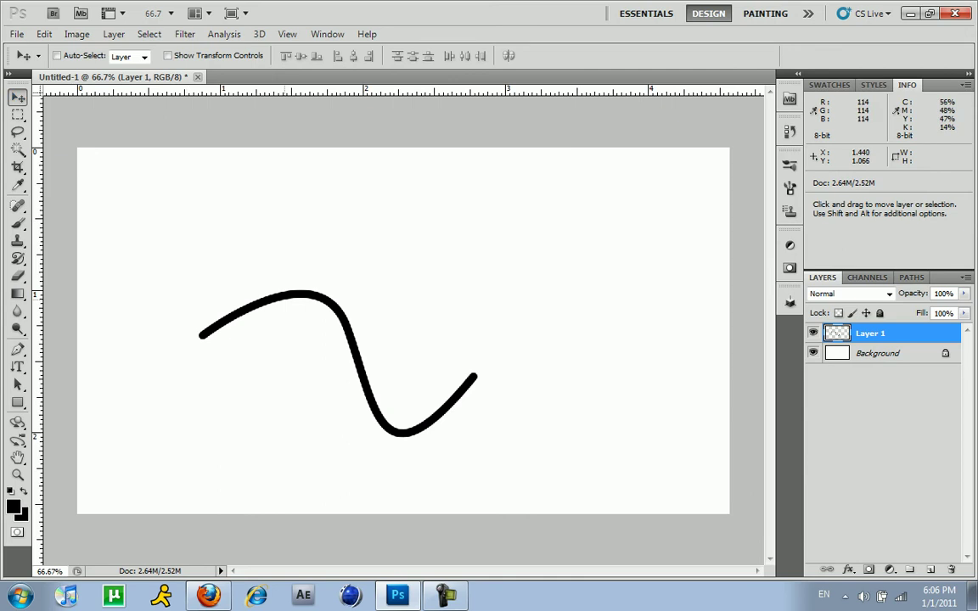
pyautogui.moveTo(286, 304); pyautogui.dragTo(335, 263)
pyautogui.hotkey('ctrl', 't')
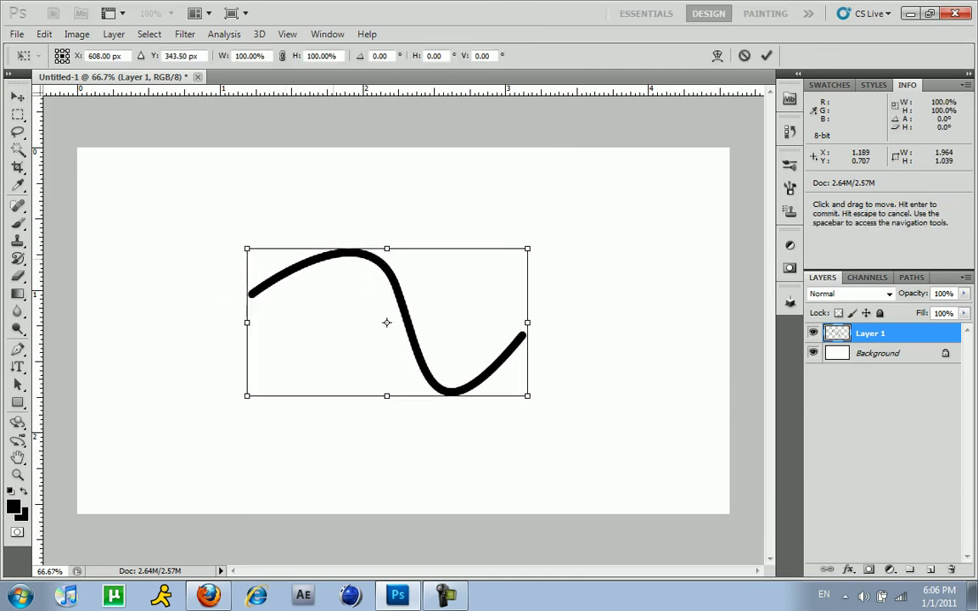
pyautogui.moveTo(246, 322)
pyautogui.mouseDown()
pyautogui.moveTo(331, 322)
pyautogui.moveTo(275, 322)
pyautogui.mouseUp()
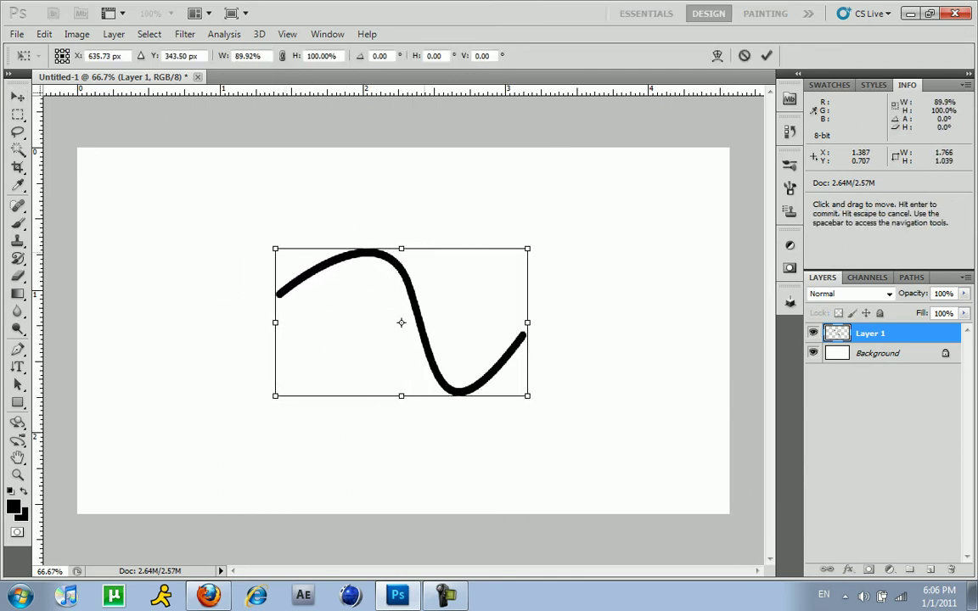
pyautogui.moveTo(401, 248); pyautogui.dragTo(401, 257)
pyautogui.moveTo(547, 246); pyautogui.dragTo(513, 200)
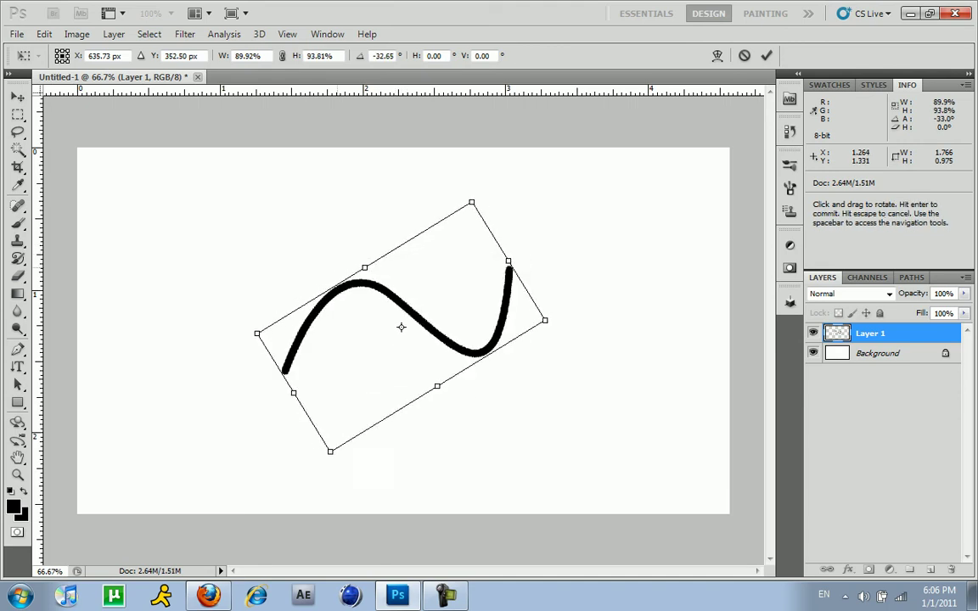
pyautogui.press('v')
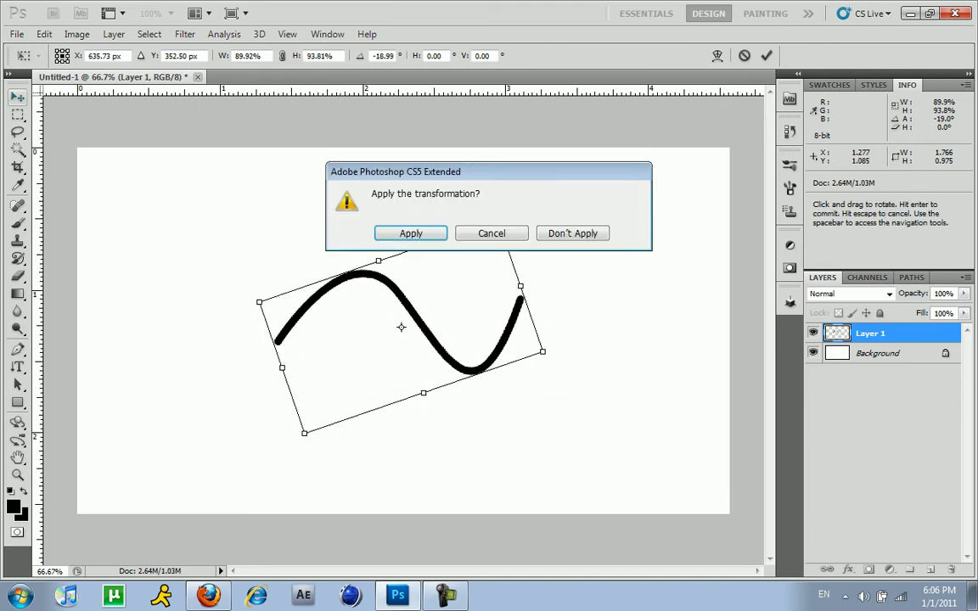
pyautogui.press('Return')
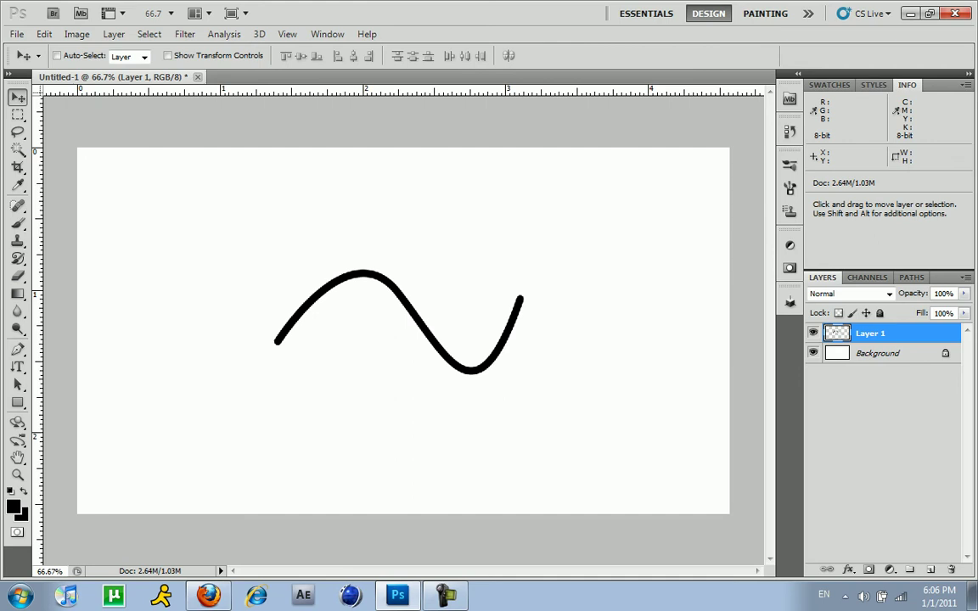
# - Add Bevel and Emboss and a bright teal Color Overlay to Layer 1
pyautogui.doubleClick(917, 333)
pyautogui.click(595, 280)
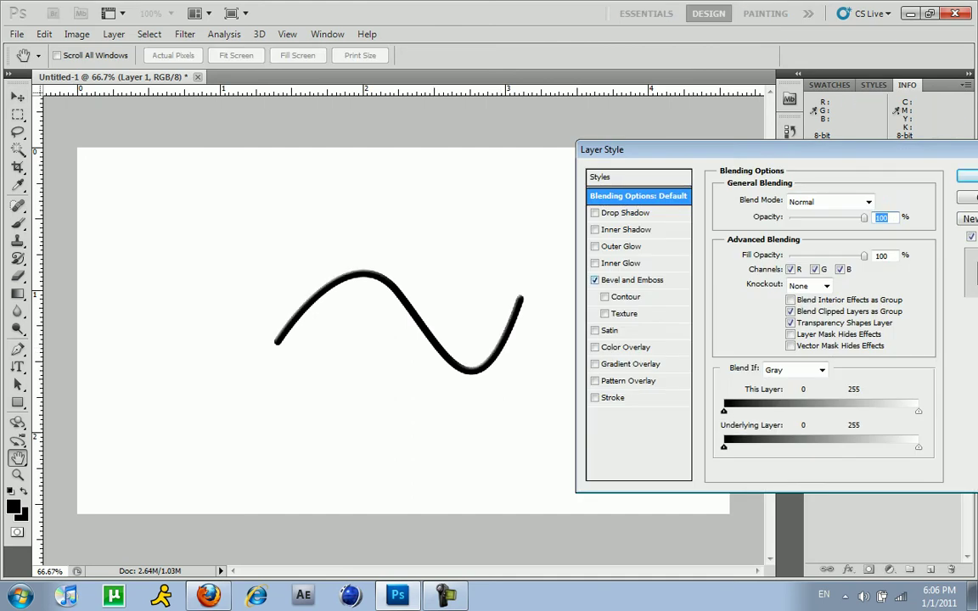
pyautogui.click(595, 347)
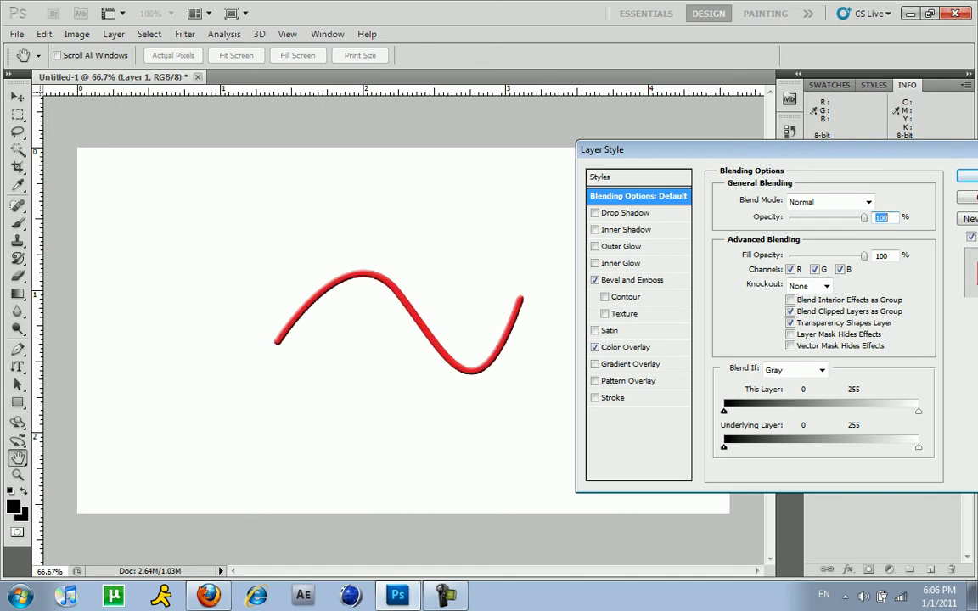
pyautogui.click(626, 347)
pyautogui.click(874, 201)
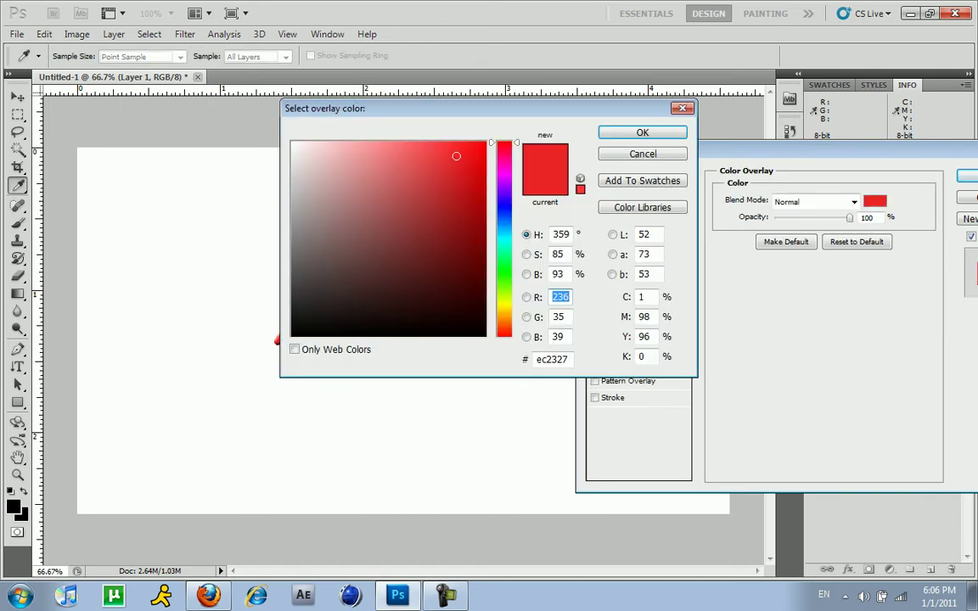
pyautogui.click(504, 234)
pyautogui.moveTo(504, 234); pyautogui.dragTo(504, 241)
pyautogui.moveTo(475, 148)
pyautogui.mouseDown()
pyautogui.moveTo(486, 141)
pyautogui.moveTo(485, 177)
pyautogui.mouseUp()
pyautogui.click(642, 132)
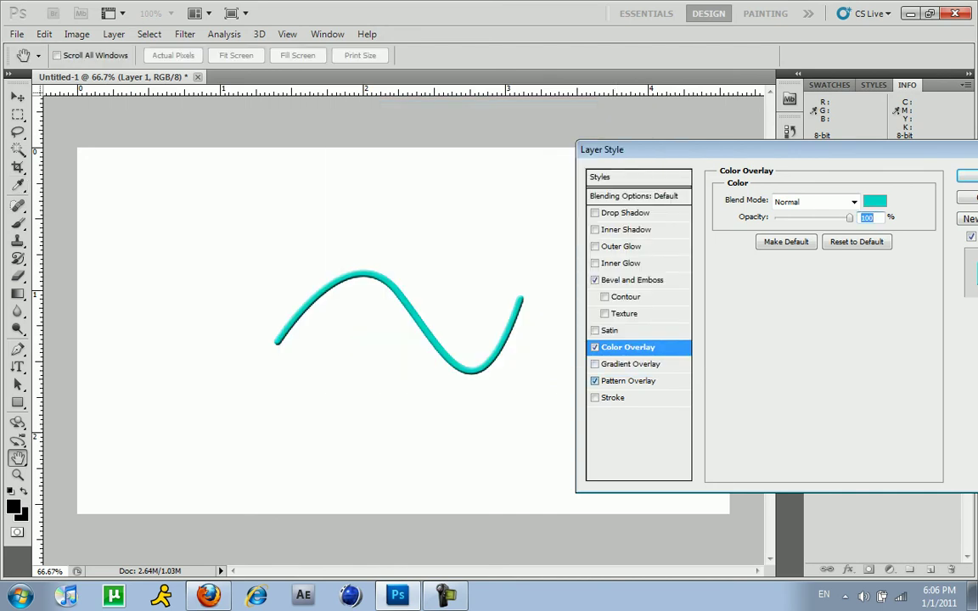
# - Add a Pattern Overlay using the grey bubbled pattern
pyautogui.click(631, 380)
pyautogui.click(823, 251)
pyautogui.click(772, 296)
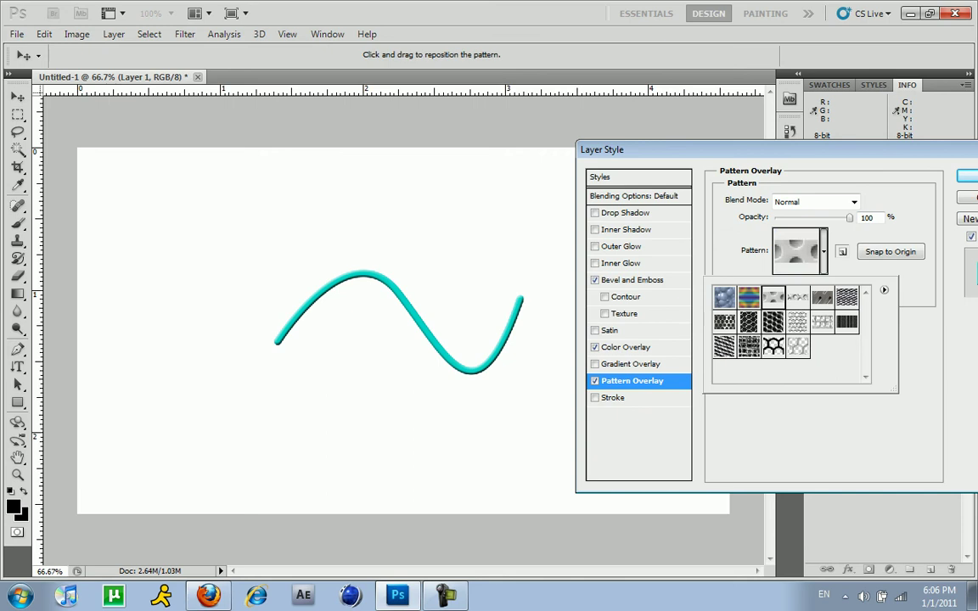
pyautogui.press('Return')
# - Set the Color Overlay blend mode to Overlay after trying Darken, Lighten and others
pyautogui.click(628, 347)
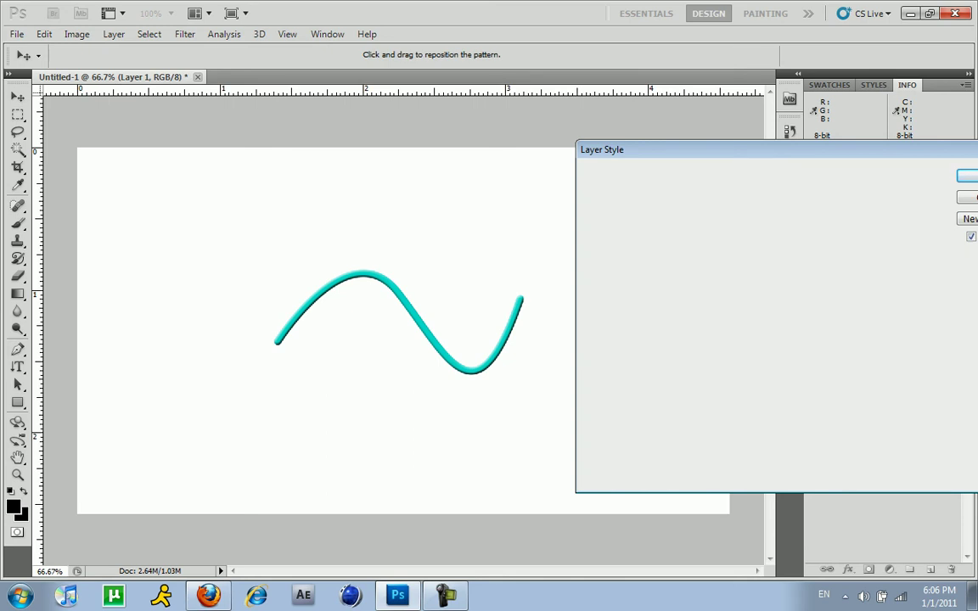
pyautogui.click(815, 201)
pyautogui.press('Return')
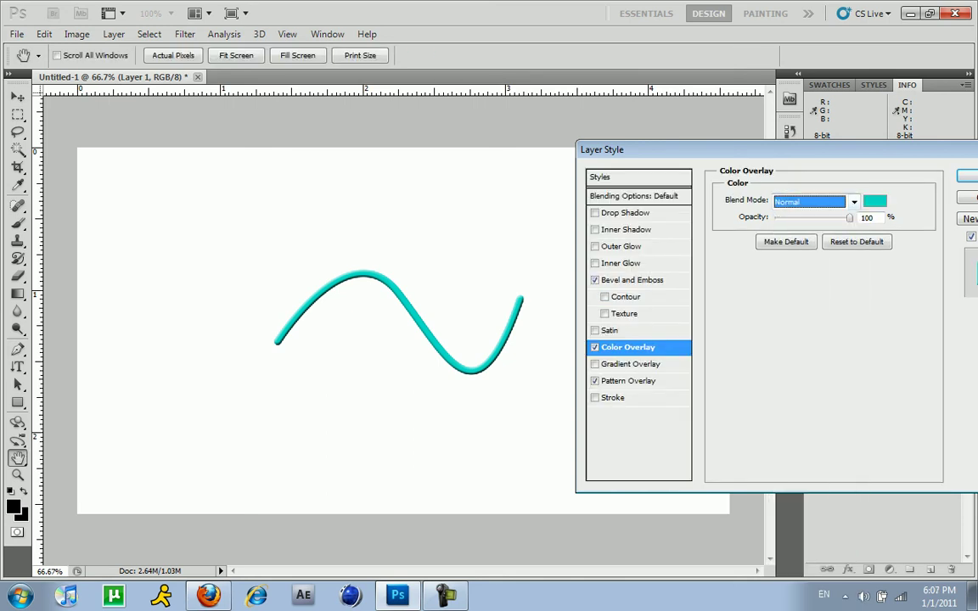
pyautogui.hotkey('alt', 'Down')
pyautogui.press('Down')
pyautogui.press('Down')
pyautogui.press('Return')
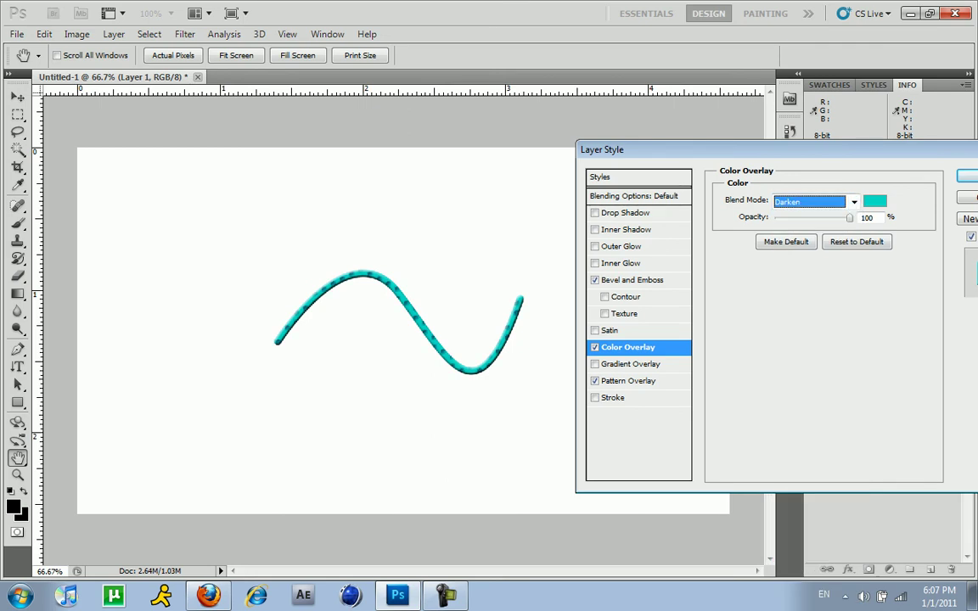
pyautogui.press('Down')
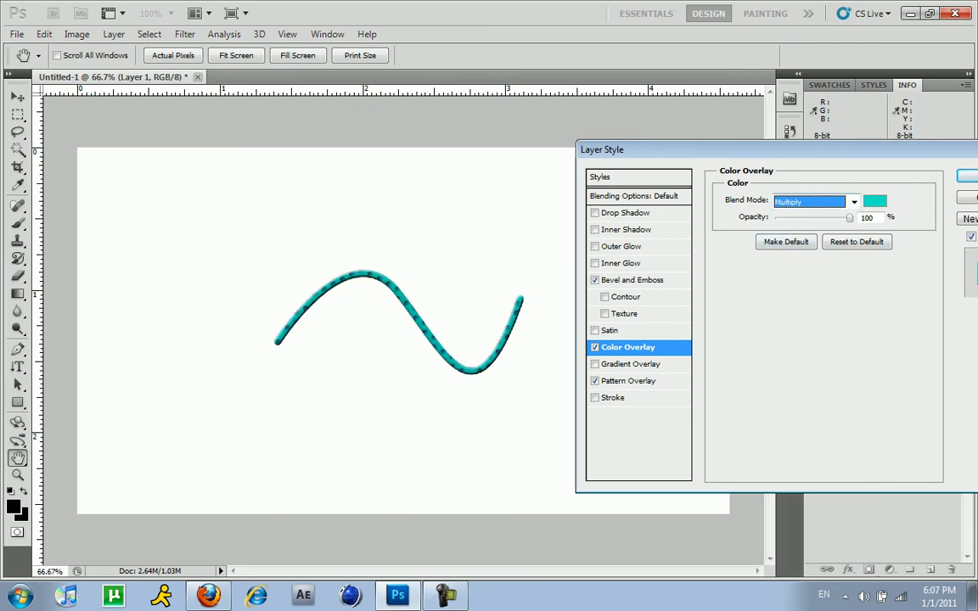
pyautogui.press('Down')
pyautogui.press('Down')
pyautogui.press('Down')
pyautogui.press('Down')
pyautogui.press('Down')
pyautogui.press('Down')
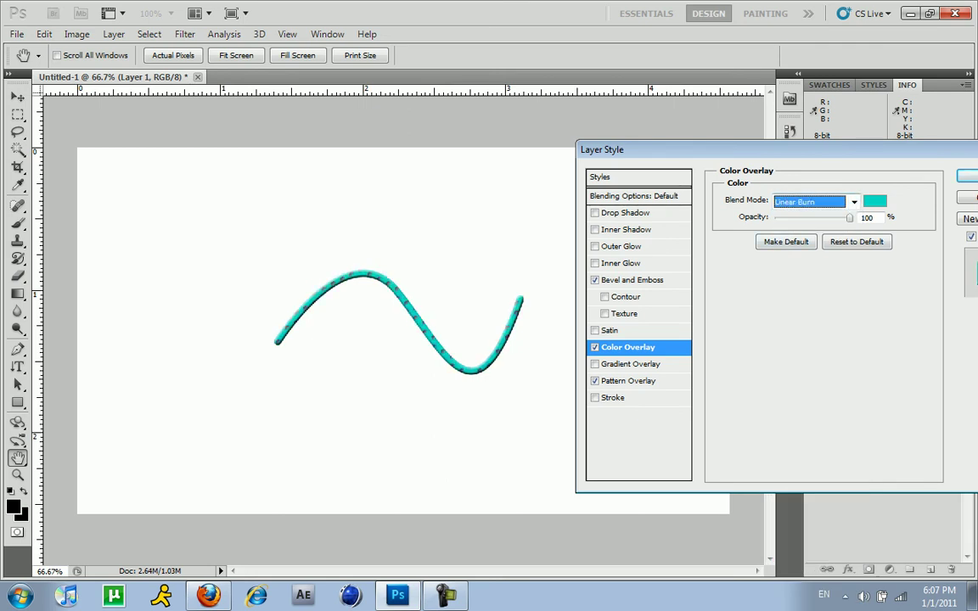
pyautogui.press('Up')
pyautogui.press('Up')
pyautogui.press('Down')
pyautogui.press('Down')
pyautogui.press('Down')
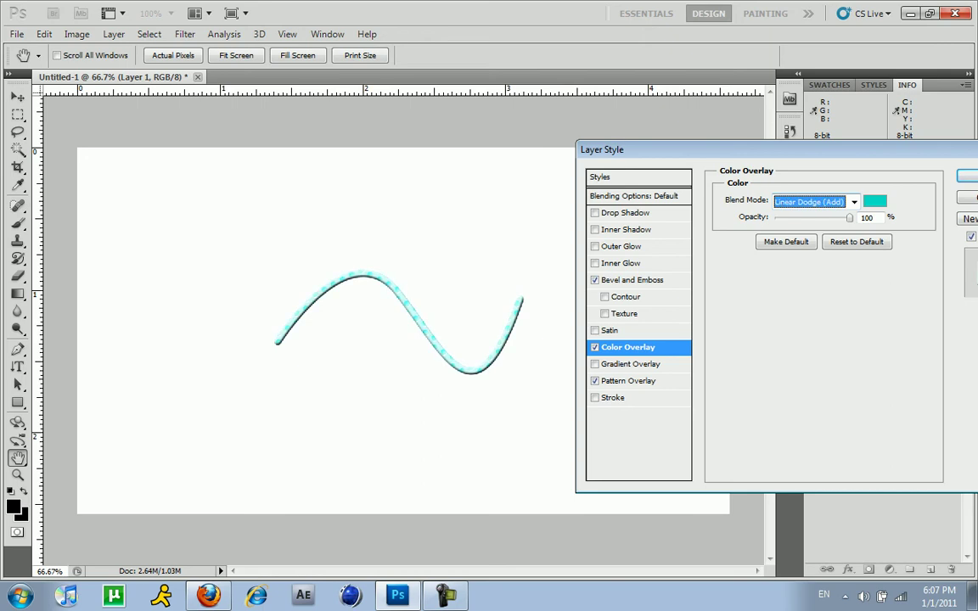
pyautogui.press('Down')
pyautogui.press('Down')
pyautogui.press('Down')
pyautogui.press('Up')
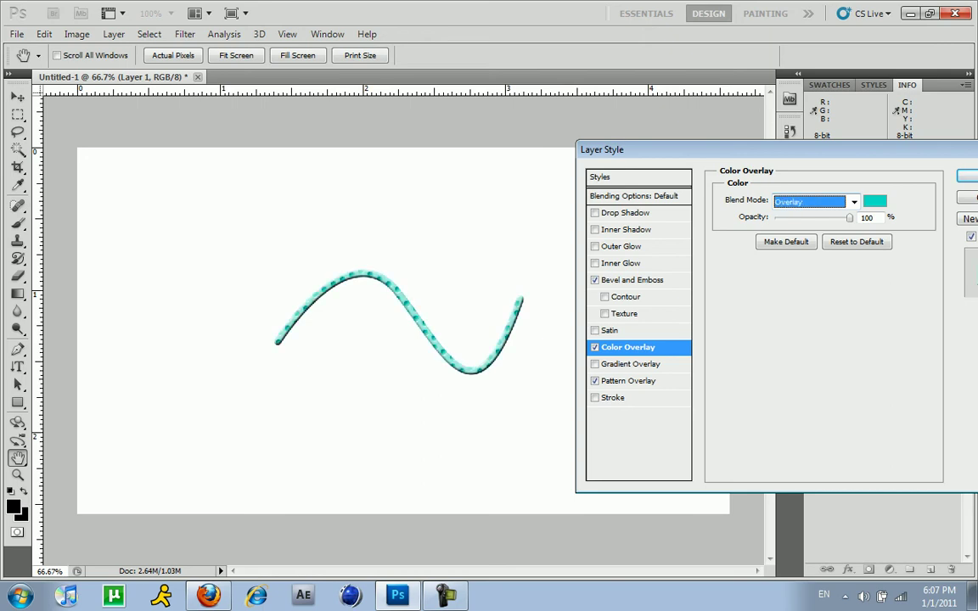
pyautogui.press('Tab')
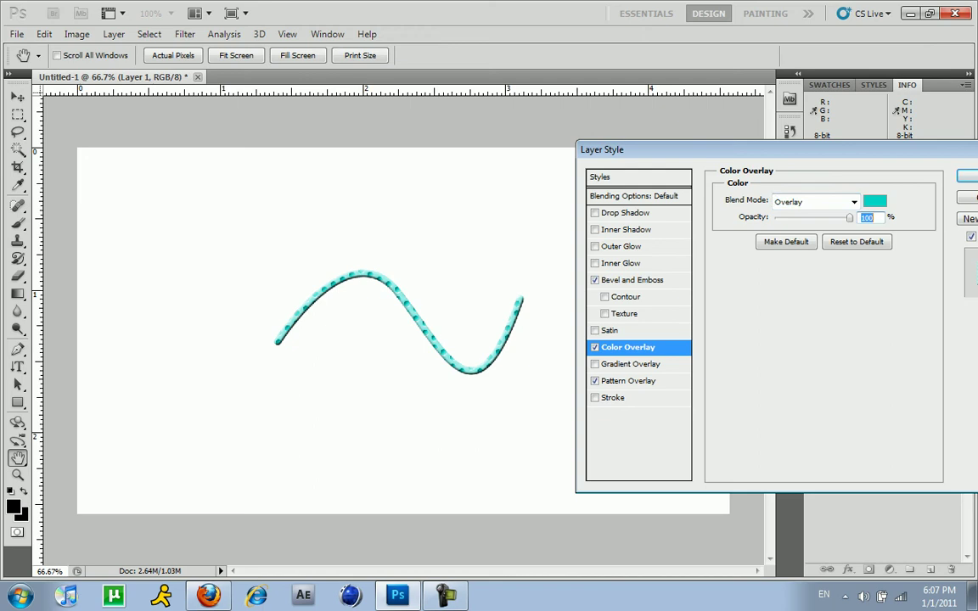
# - Draw black rectangles over the left and right ends of the wire
pyautogui.press('Return')
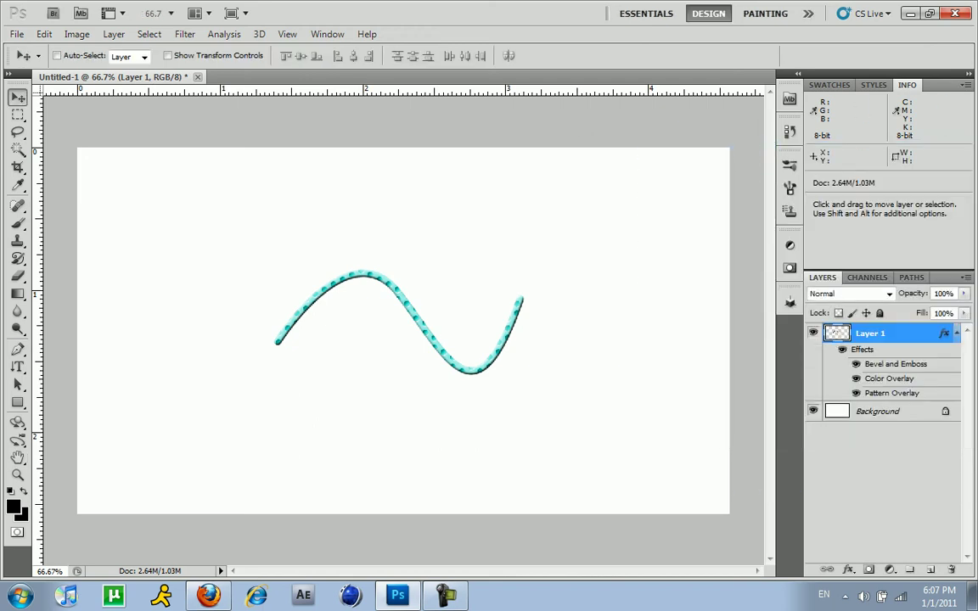
pyautogui.click(931, 569)
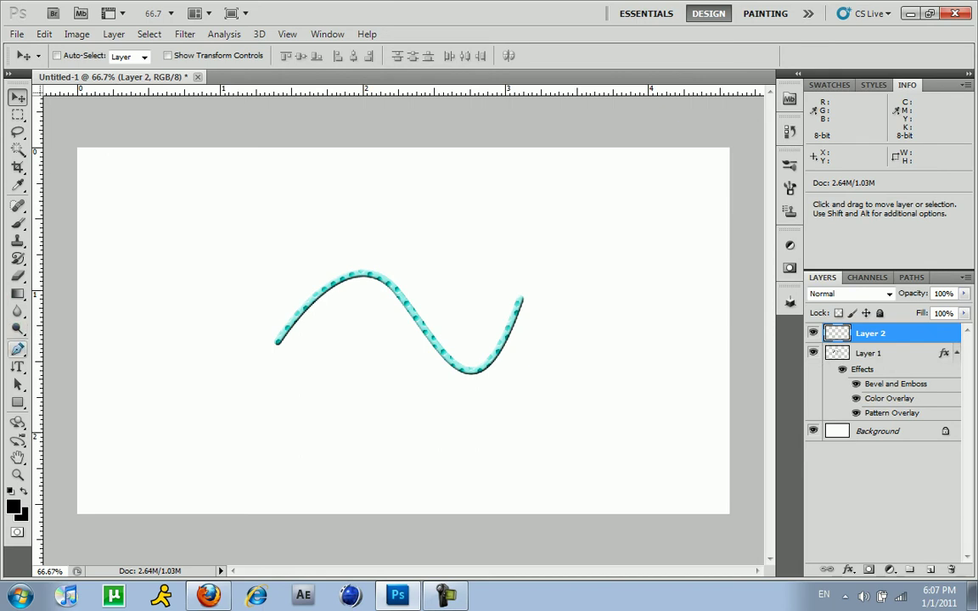
pyautogui.click(17, 402)
pyautogui.moveTo(212, 291)
pyautogui.mouseDown()
pyautogui.moveTo(281, 387)
pyautogui.moveTo(303, 398)
pyautogui.mouseUp()
pyautogui.moveTo(498, 272)
pyautogui.mouseDown()
pyautogui.moveTo(524, 349)
pyautogui.moveTo(562, 395)
pyautogui.moveTo(581, 395)
pyautogui.mouseUp()
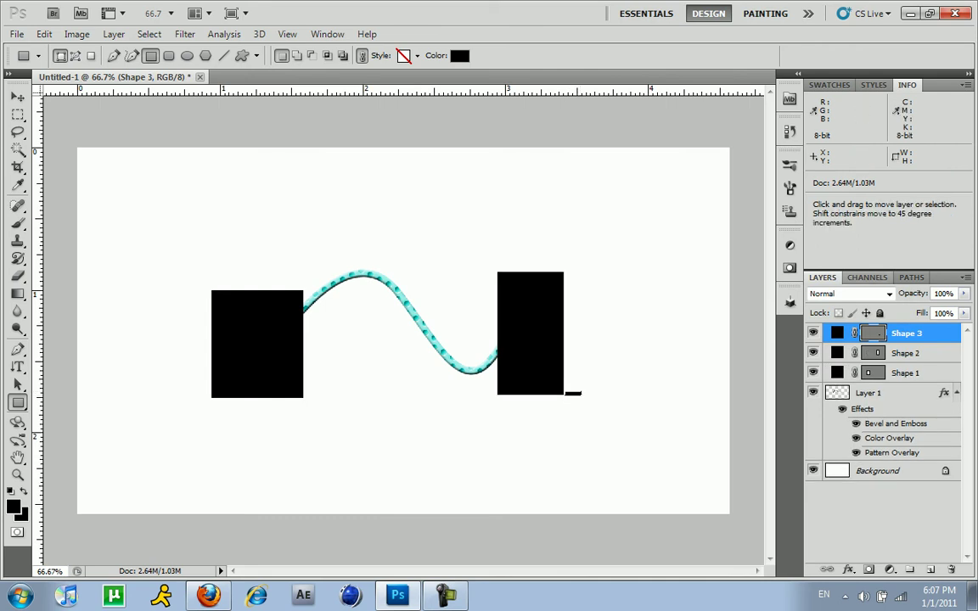
pyautogui.hotkey('ctrl', 'z')
# - Give the left box a Drop Shadow and the right box a Bevel and Emboss
pyautogui.doubleClick(933, 352)
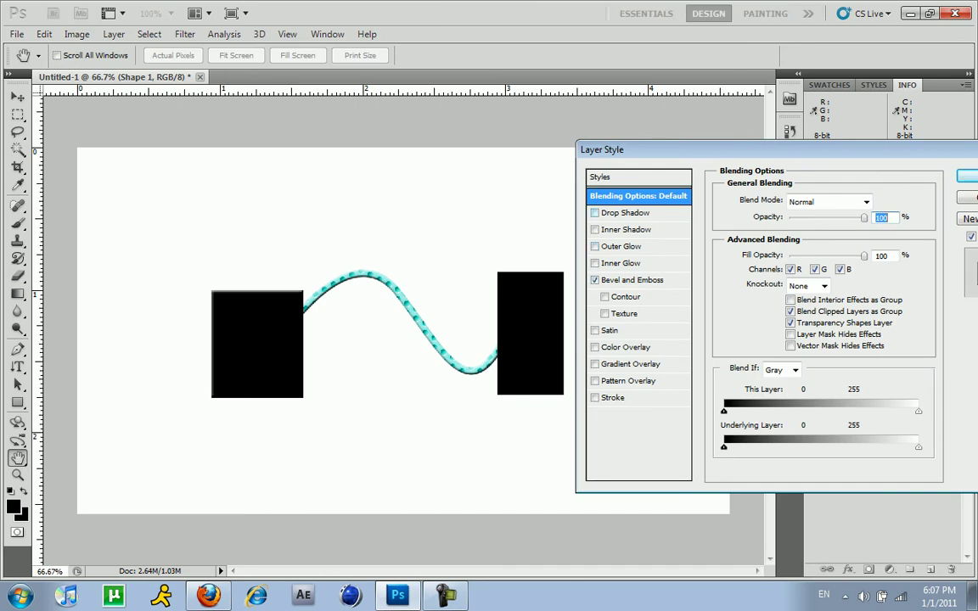
pyautogui.click(624, 212)
pyautogui.press('Return')
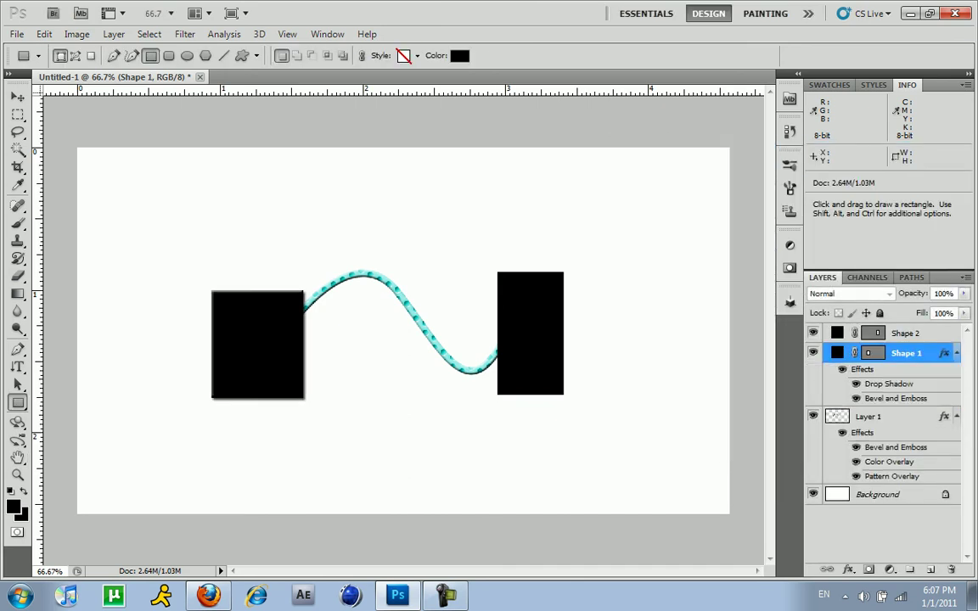
pyautogui.doubleClick(929, 333)
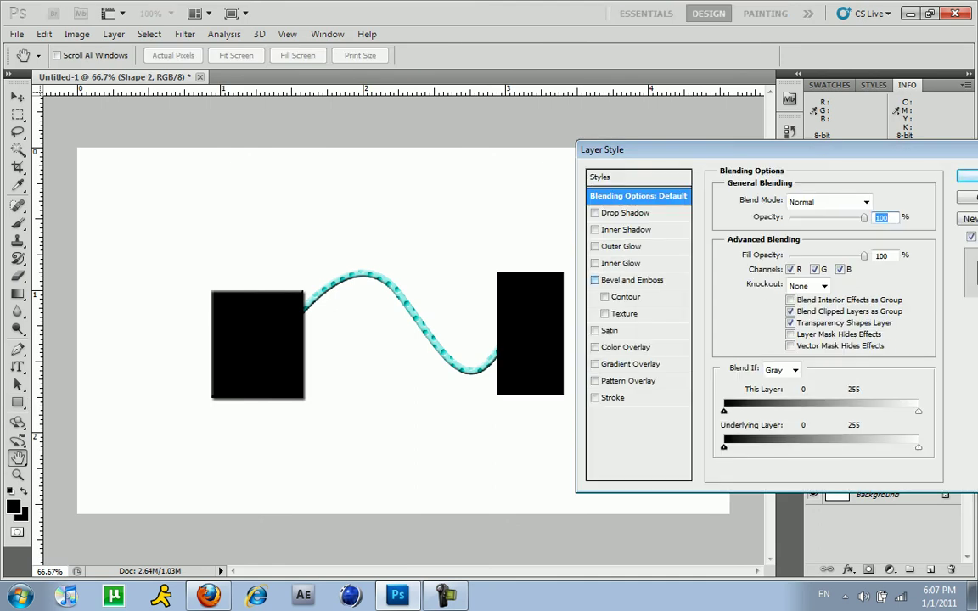
pyautogui.click(594, 280)
pyautogui.press('Return')
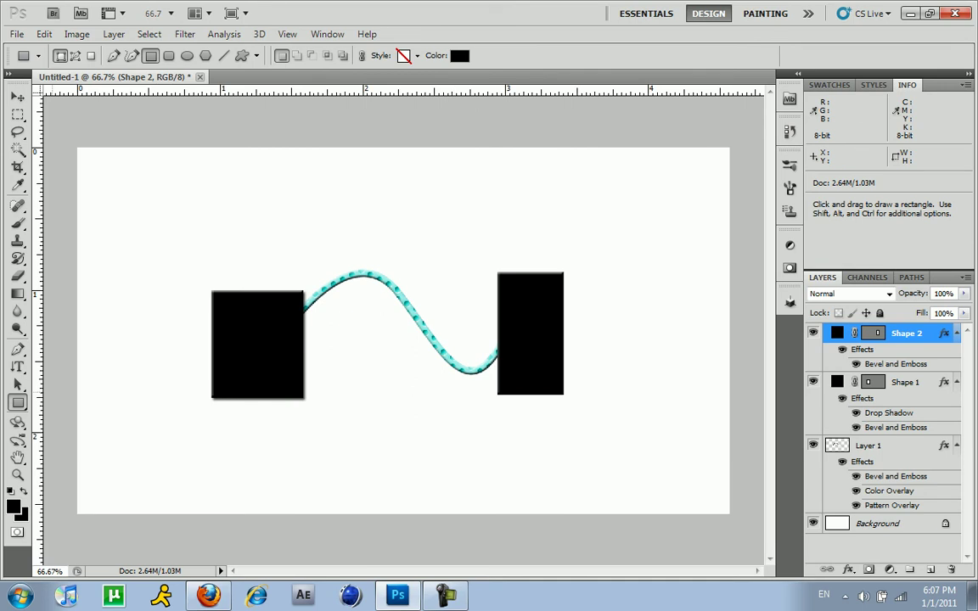
# - Draw a three-point curved Pen path above the left box and add a new layer
pyautogui.click(18, 349)
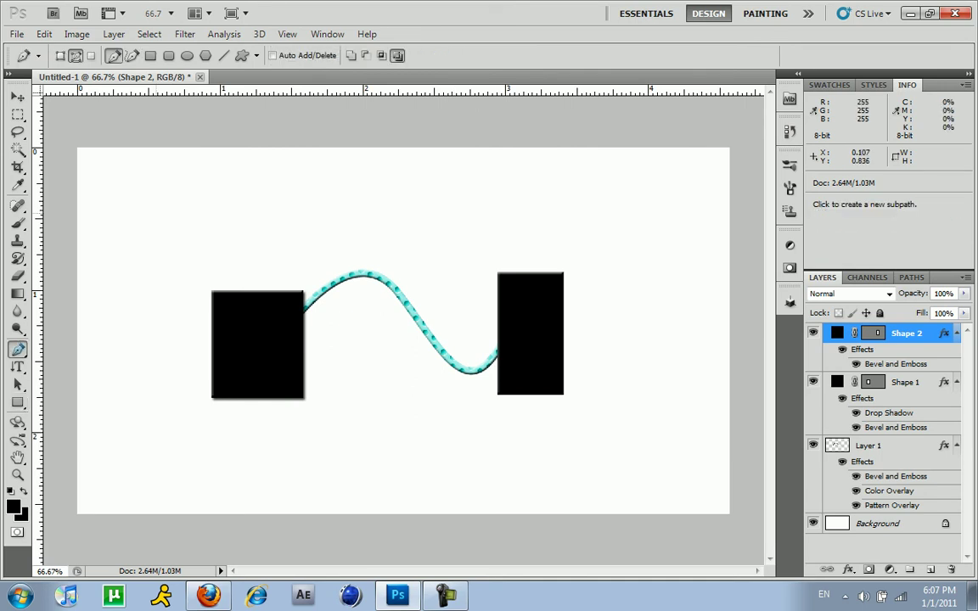
pyautogui.click(216, 206)
pyautogui.click(359, 199)
pyautogui.moveTo(434, 217); pyautogui.dragTo(471, 158)
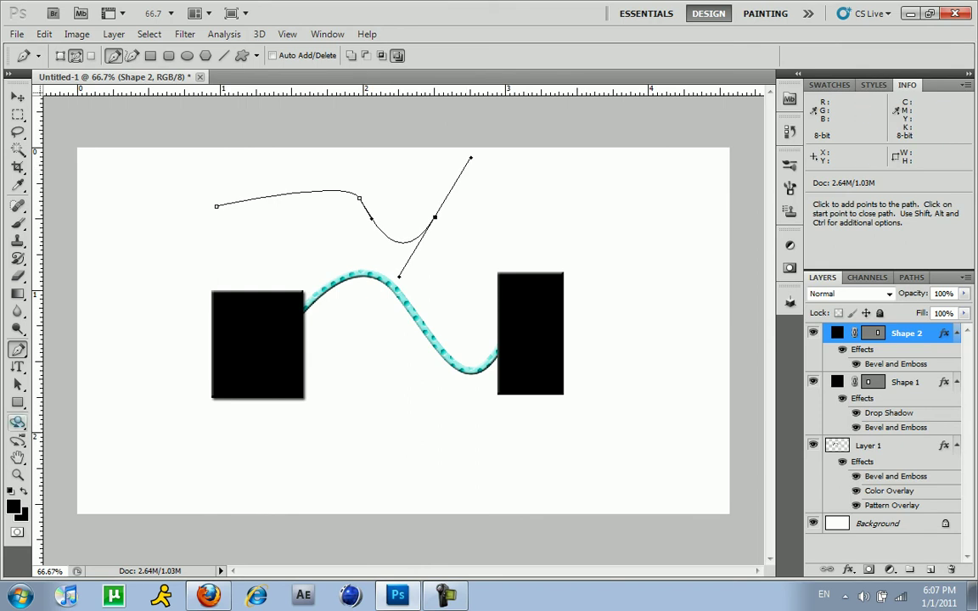
pyautogui.click(18, 402)
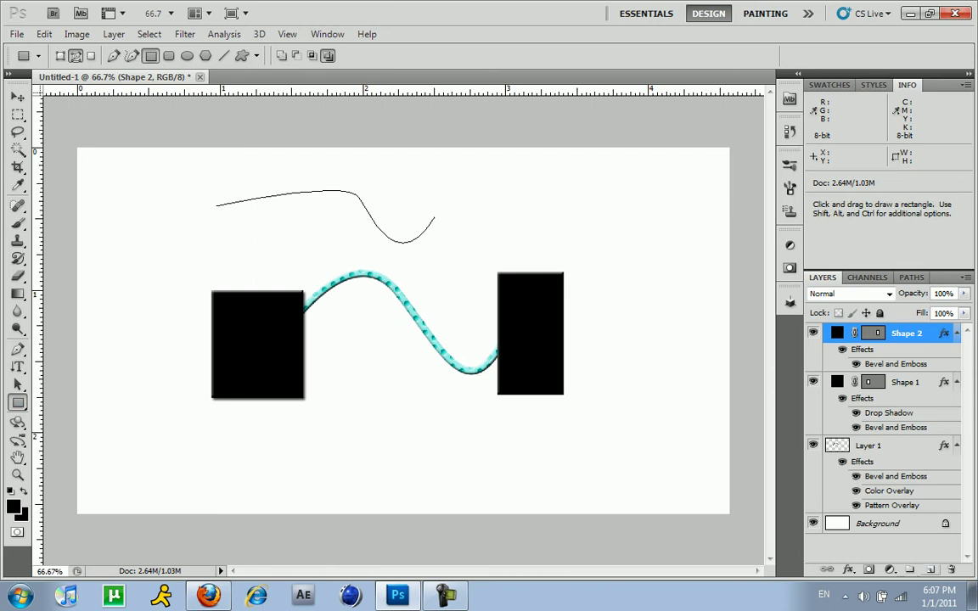
pyautogui.hotkey('ctrl', 'shift', 'alt', 'n')
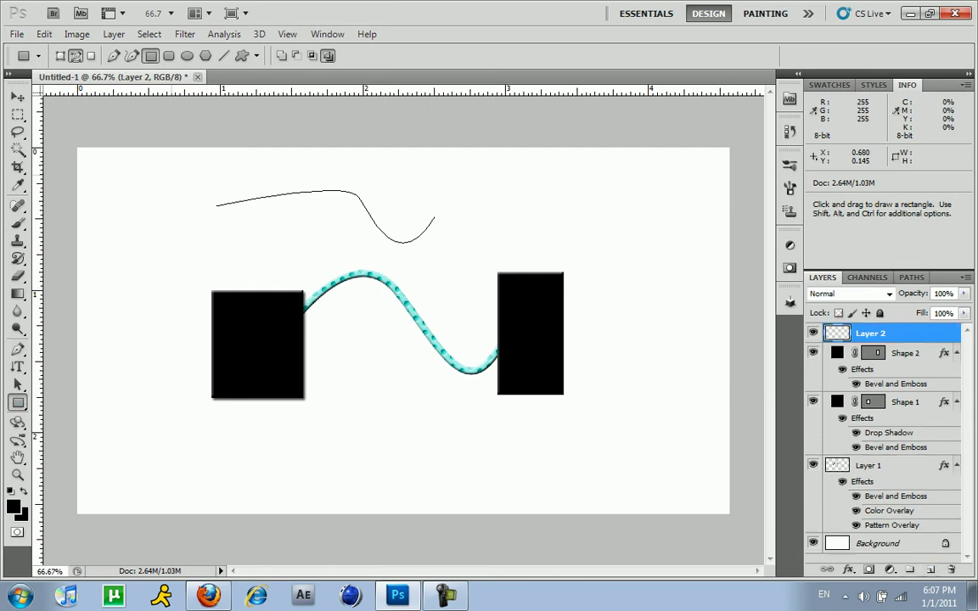
pyautogui.moveTo(177, 170); pyautogui.dragTo(233, 238)
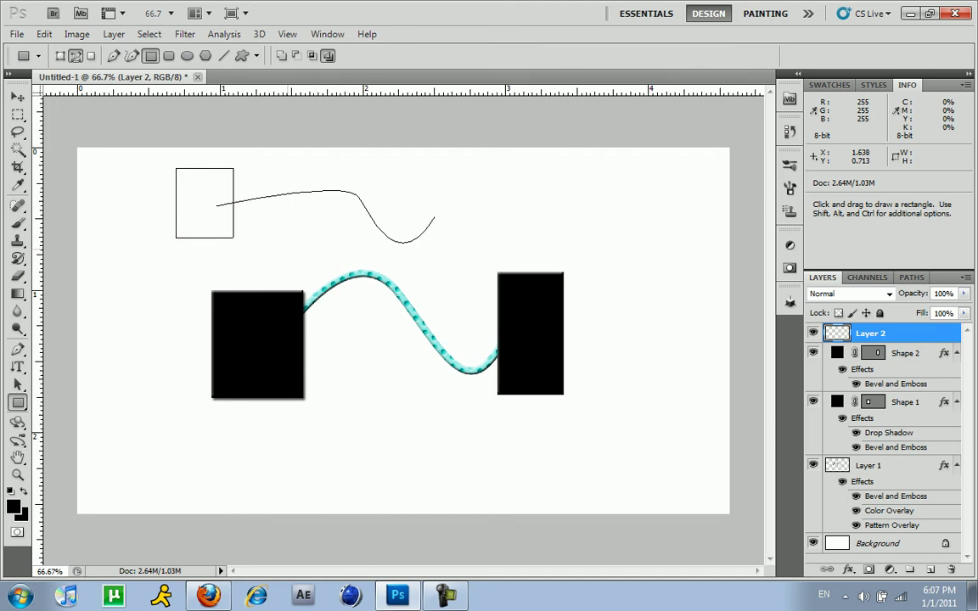
pyautogui.hotkey('ctrl', 'z')
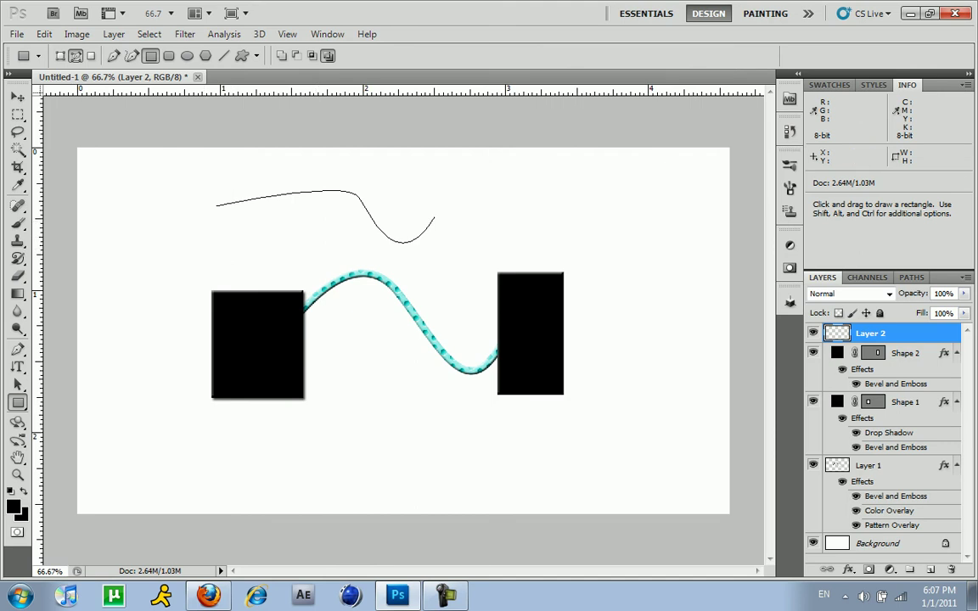
# - Stroke the curved path with the brush on Layer 2, then delete the path
pyautogui.click(17, 96)
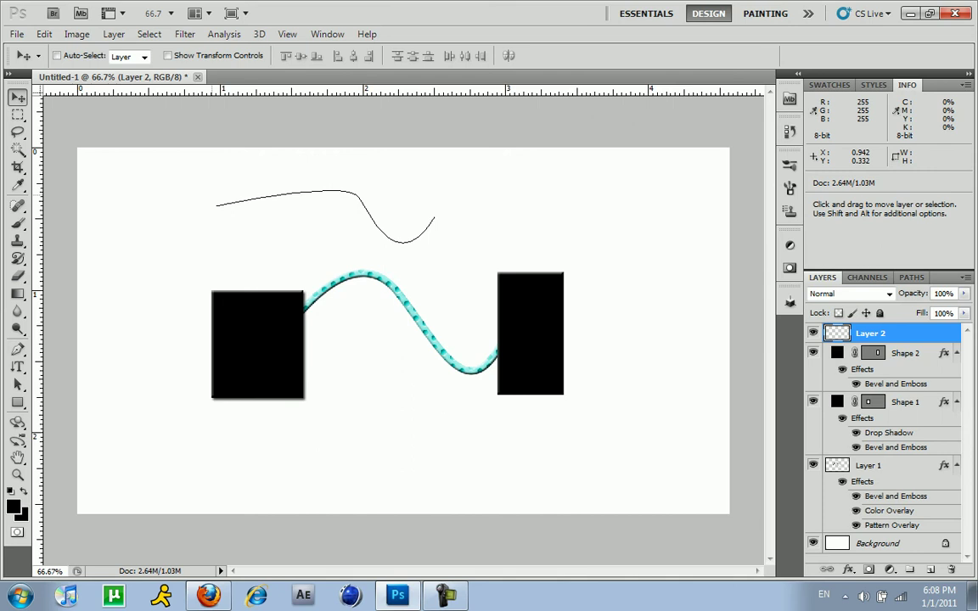
pyautogui.rightClick(234, 207)
pyautogui.press('Escape')
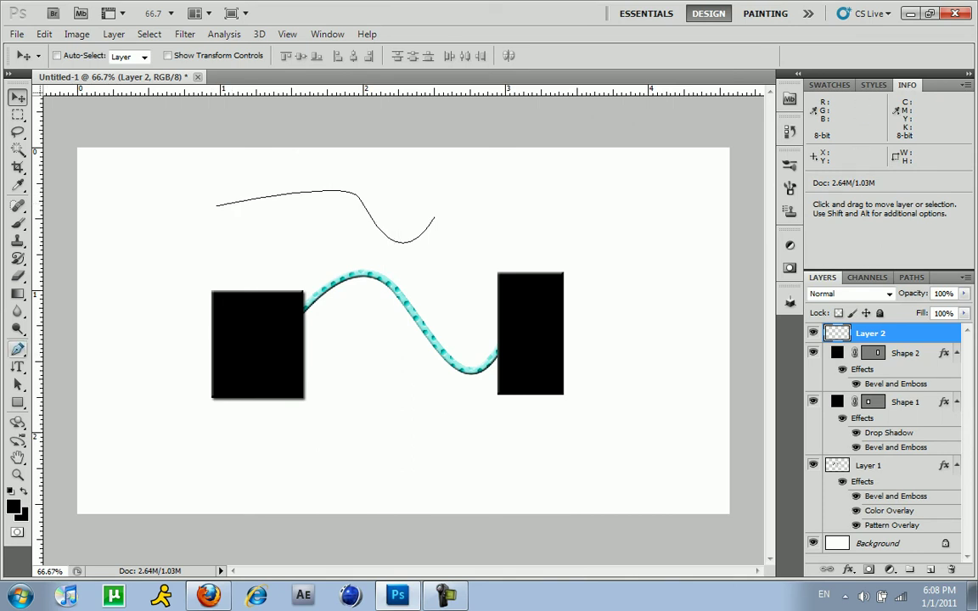
pyautogui.rightClick(237, 205)
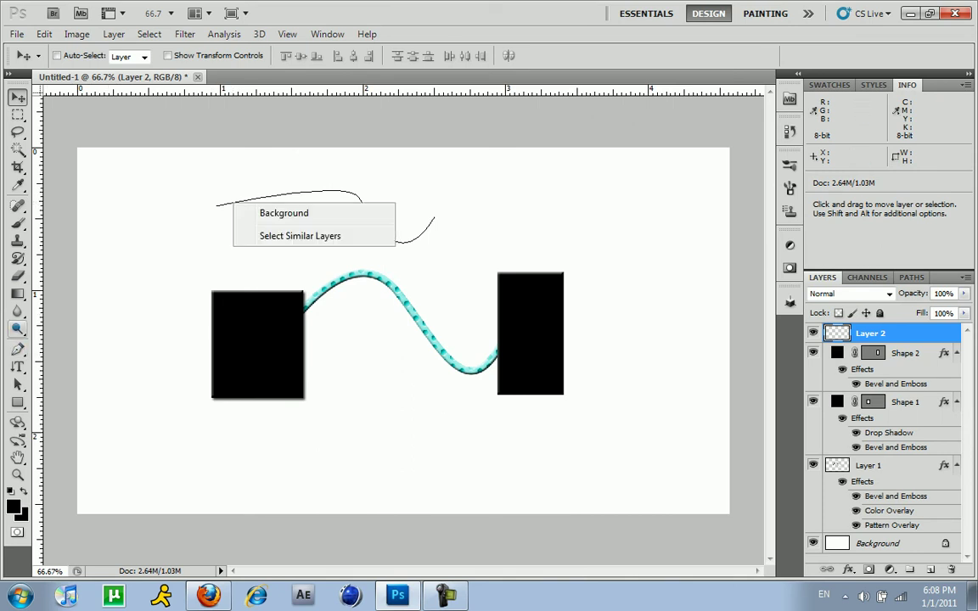
pyautogui.click(17, 349)
pyautogui.rightClick(266, 202)
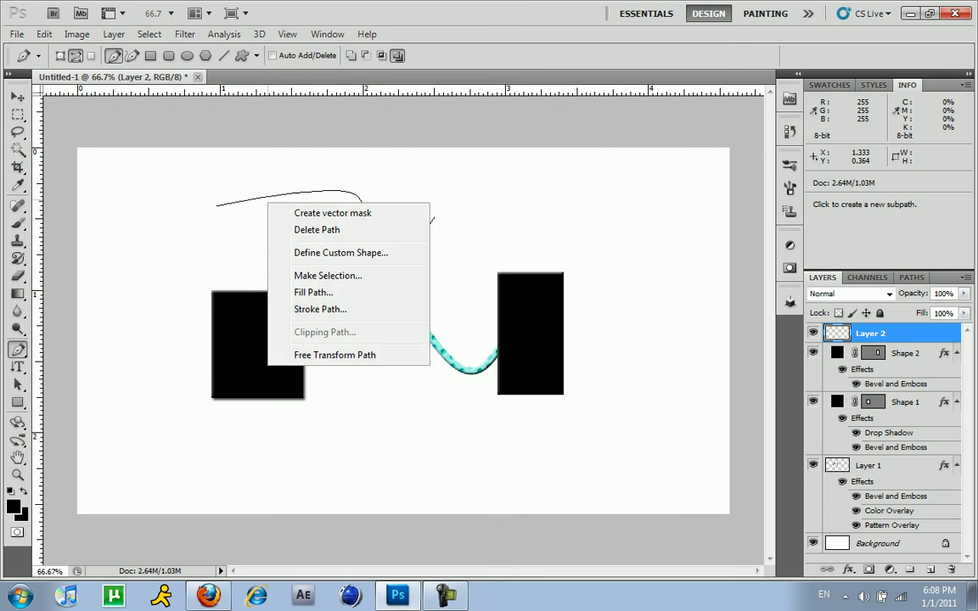
pyautogui.click(320, 308)
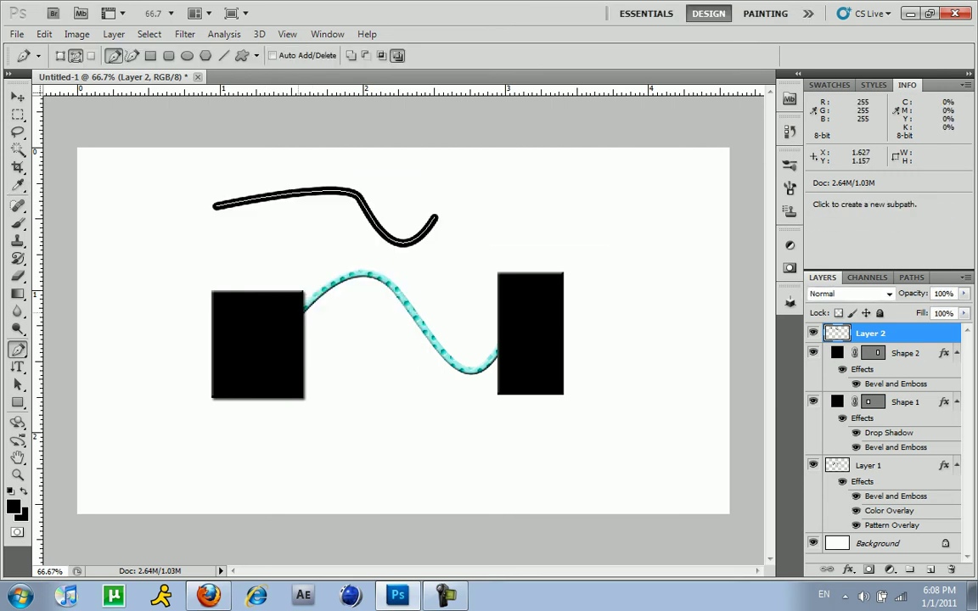
pyautogui.rightClick(224, 183)
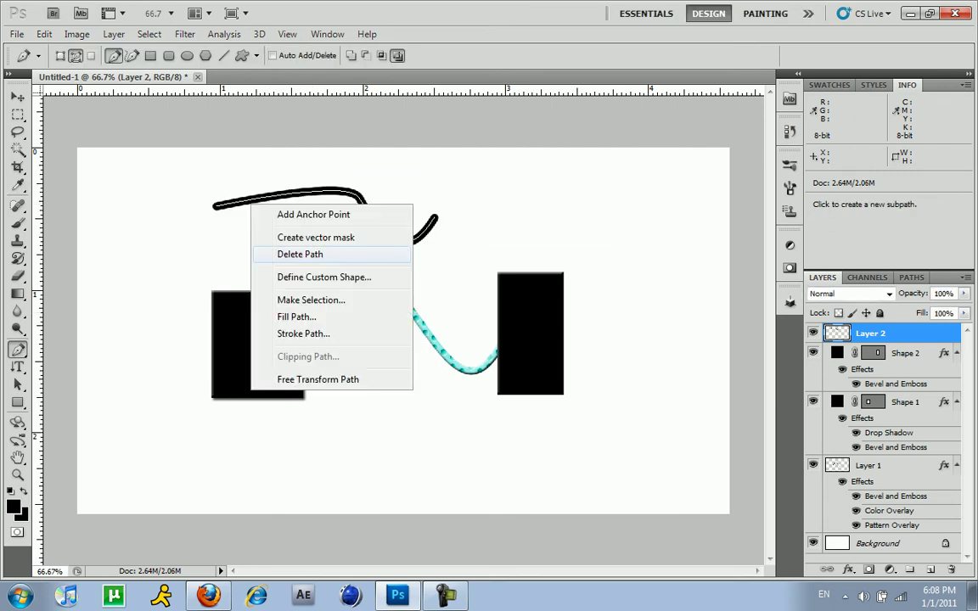
pyautogui.click(269, 253)
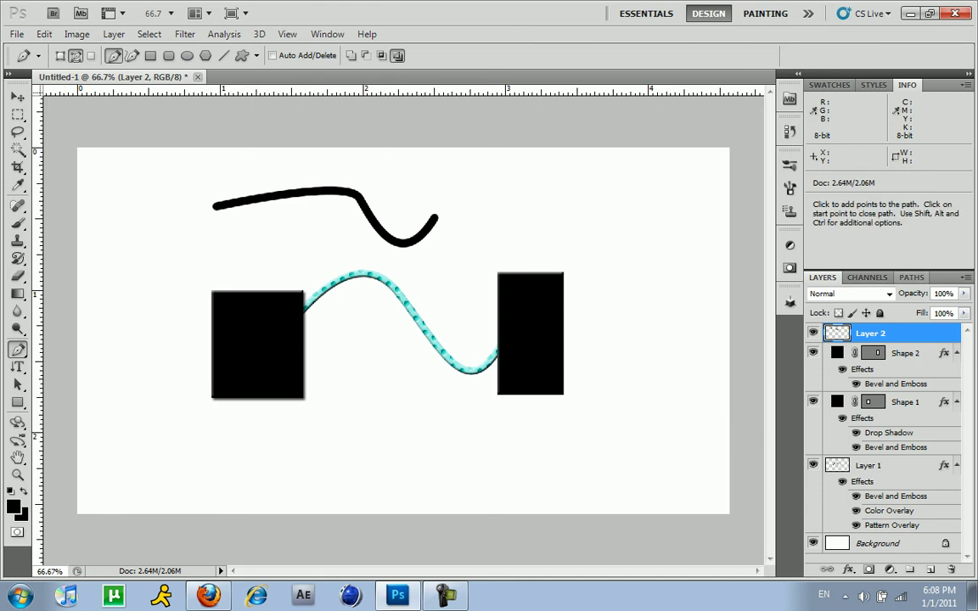
# - Give Layer 2 a black-and-white lace Pattern Overlay at about 27% scale
pyautogui.doubleClick(917, 334)
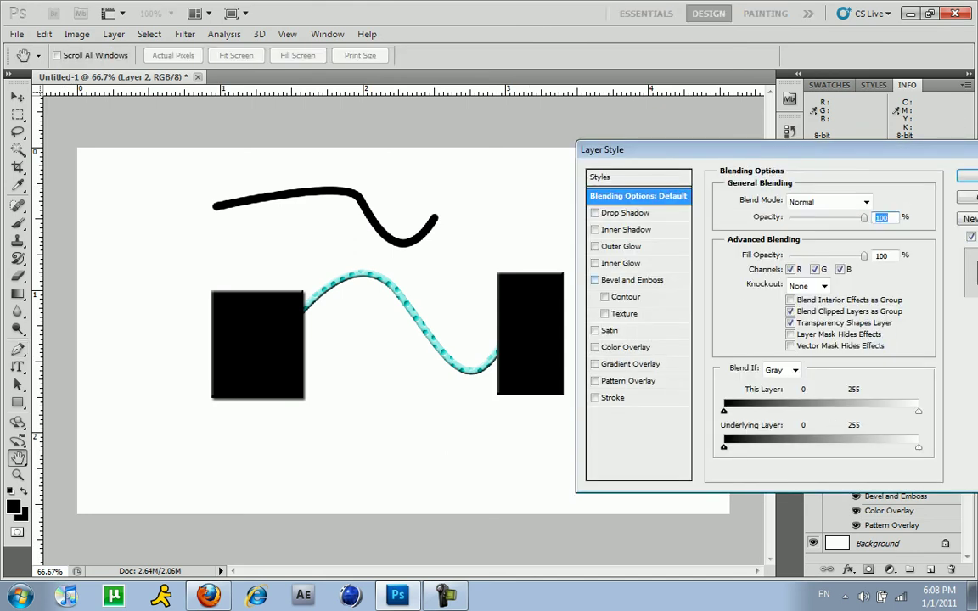
pyautogui.click(632, 380)
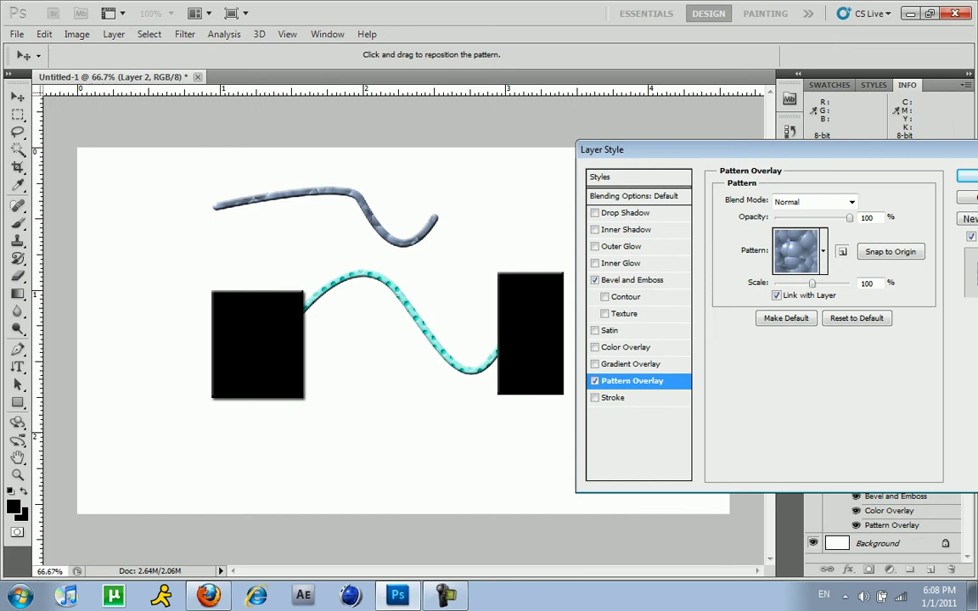
pyautogui.click(822, 251)
pyautogui.click(796, 296)
pyautogui.press('Return')
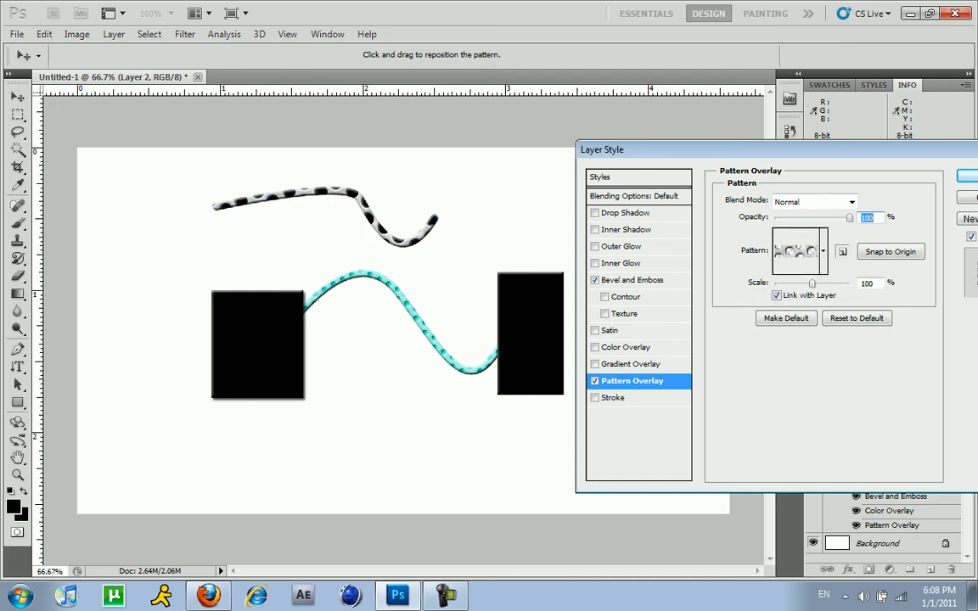
pyautogui.moveTo(734, 254); pyautogui.dragTo(706, 255)
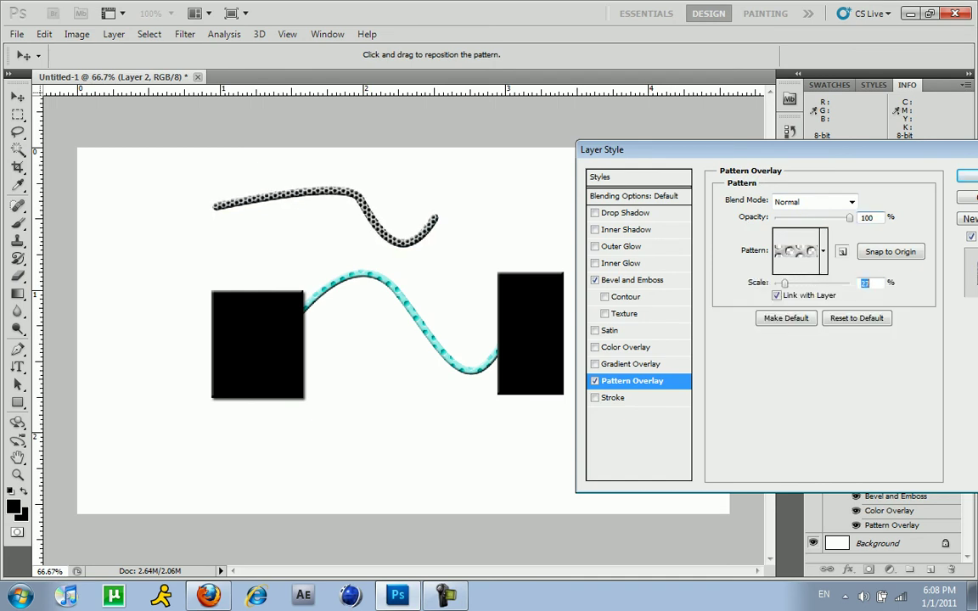
pyautogui.press('Return')
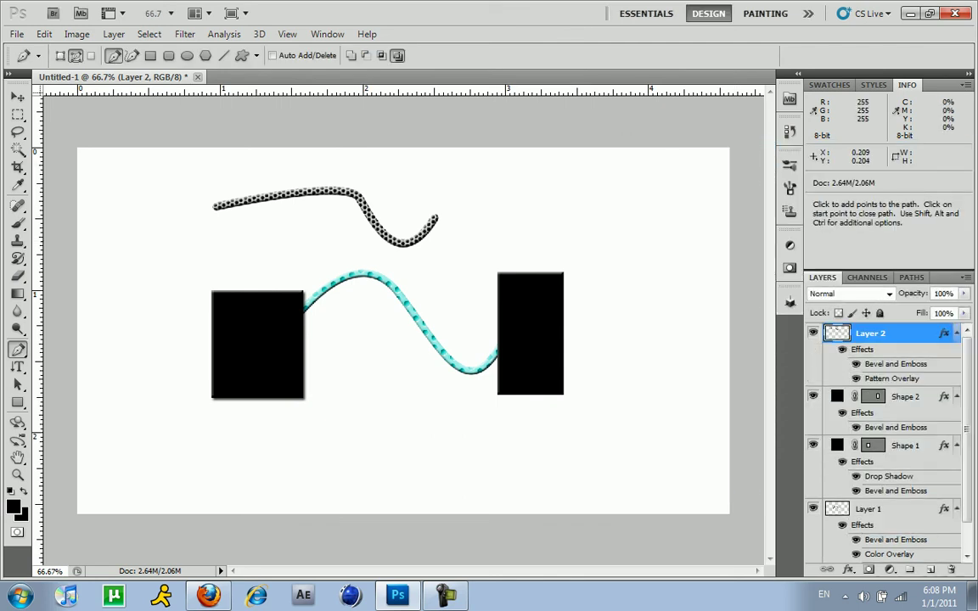
# - Draw a bevelled black box around the top wire's left end
pyautogui.press('u')
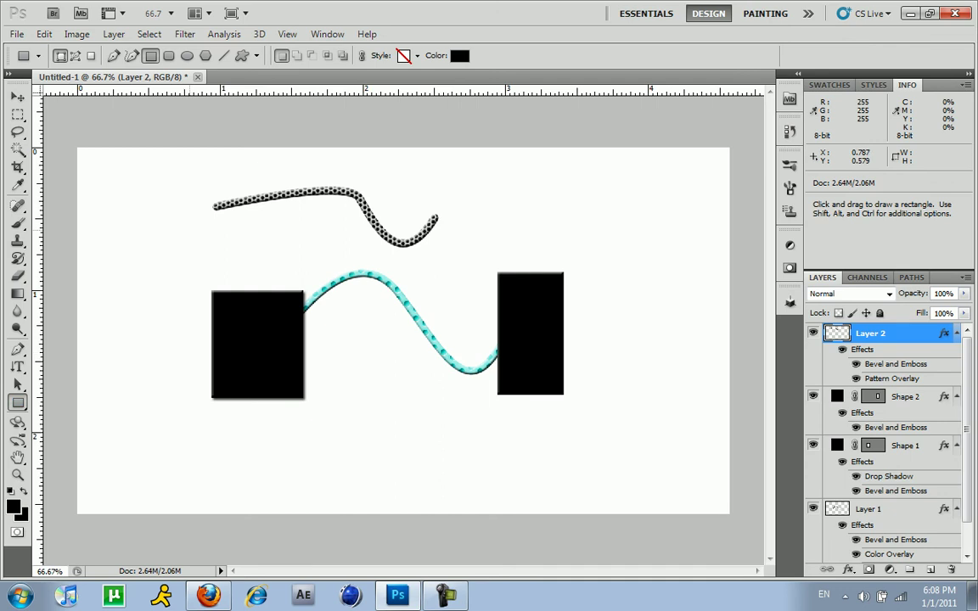
pyautogui.moveTo(185, 176); pyautogui.dragTo(213, 222)
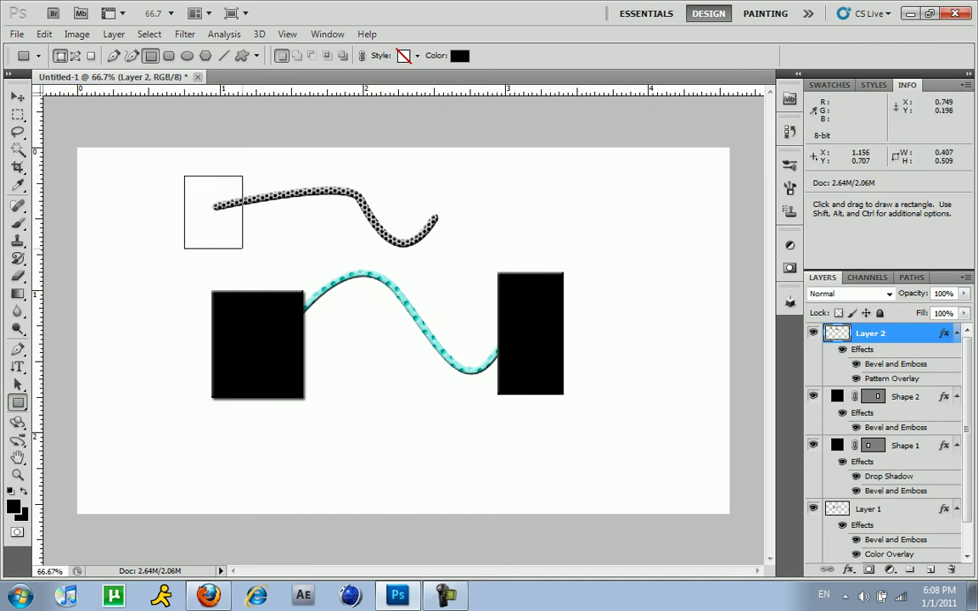
pyautogui.moveTo(213, 222); pyautogui.dragTo(250, 250)
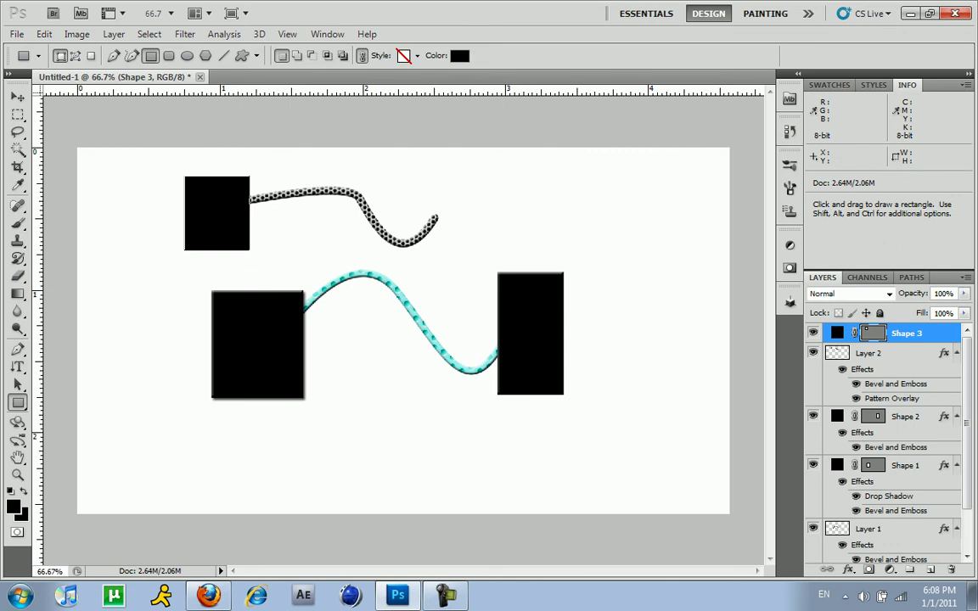
pyautogui.doubleClick(934, 333)
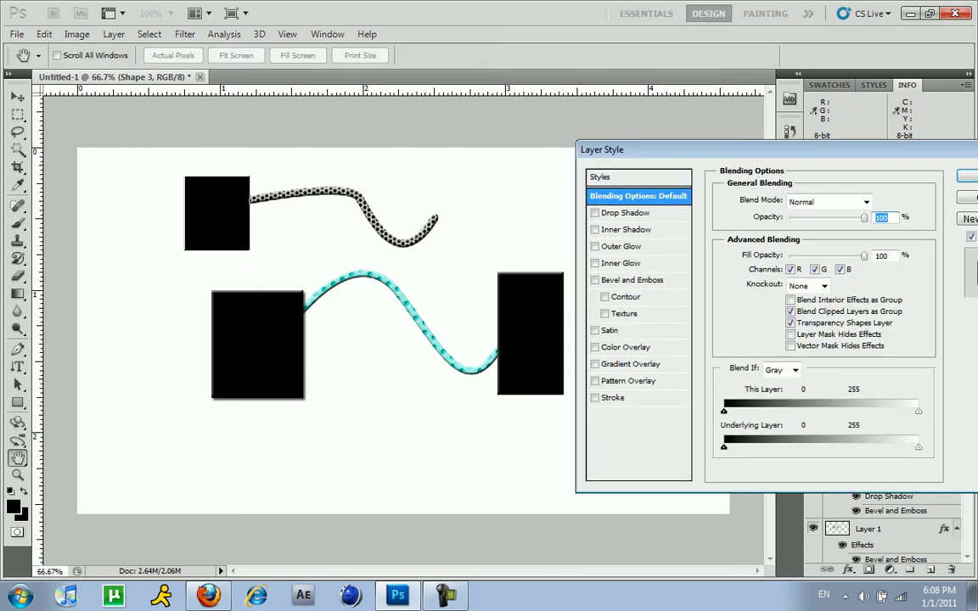
pyautogui.click(594, 280)
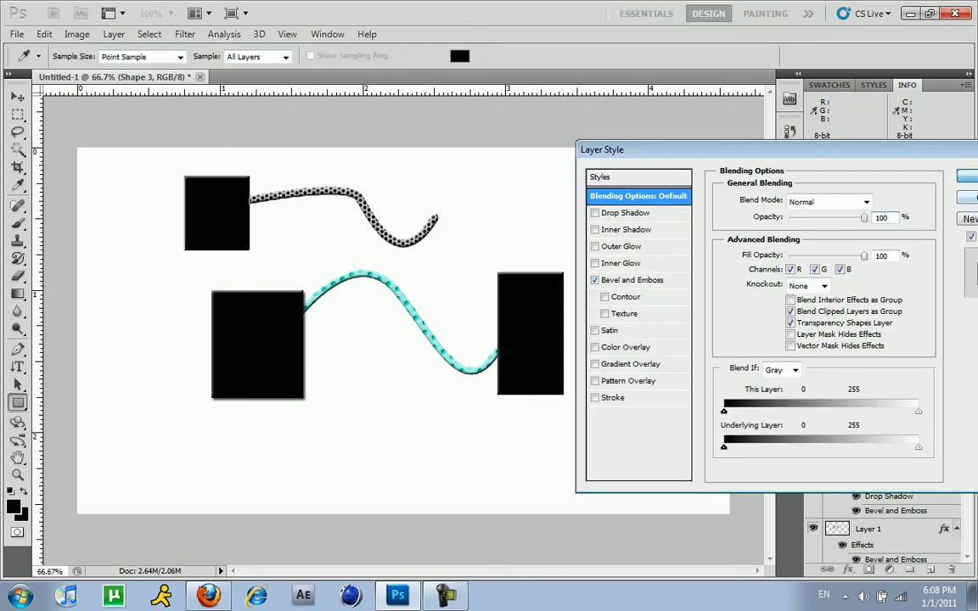
pyautogui.press('Return')
# - Draw a second black box near the wire's right end and start a system search for 'spark'
pyautogui.moveTo(444, 184); pyautogui.dragTo(535, 262)
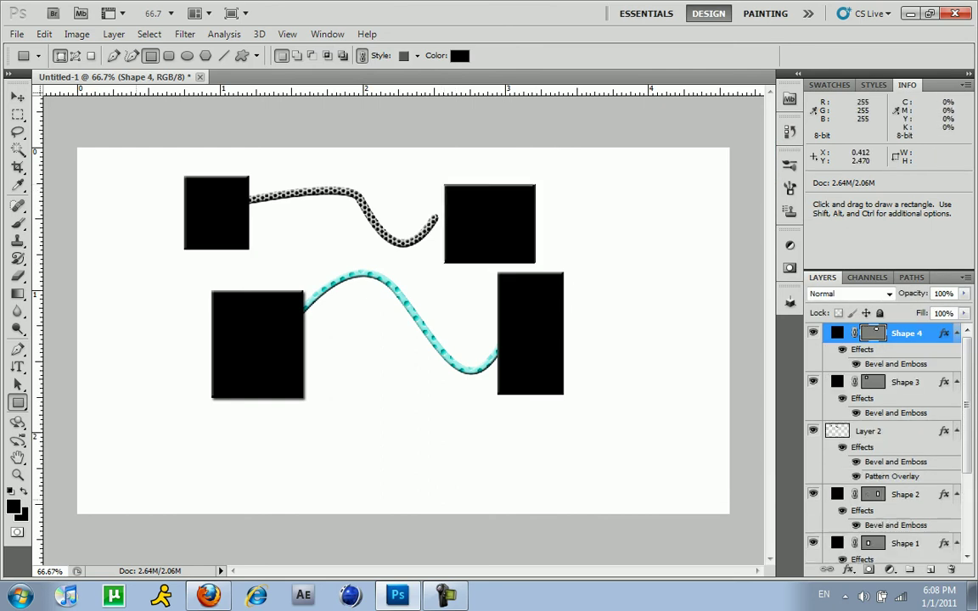
pyautogui.press('super')
pyautogui.write('spark')
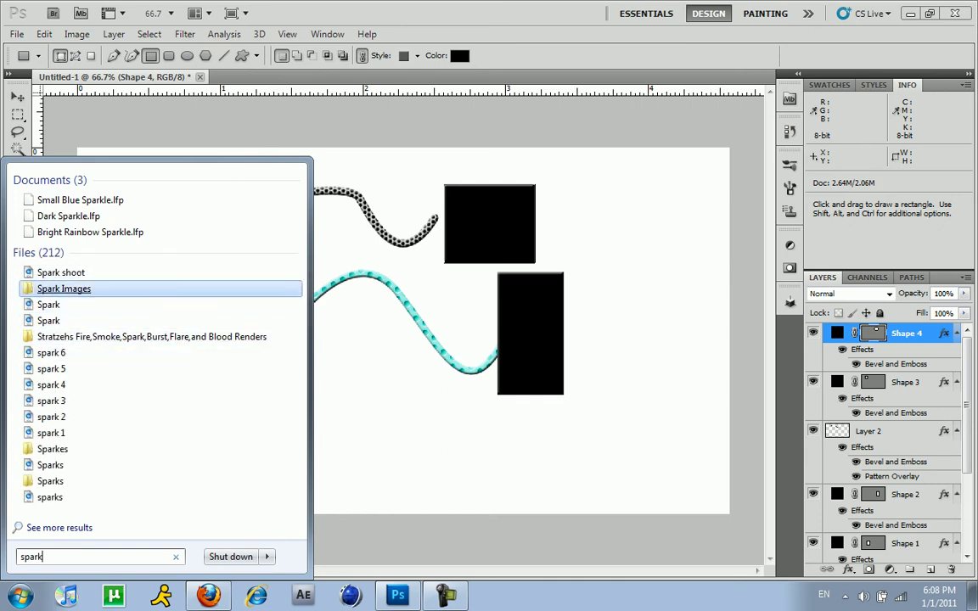
# - Open the Spark Images folder and select the 'sparks - Copy' file for placing
pyautogui.press('Escape')
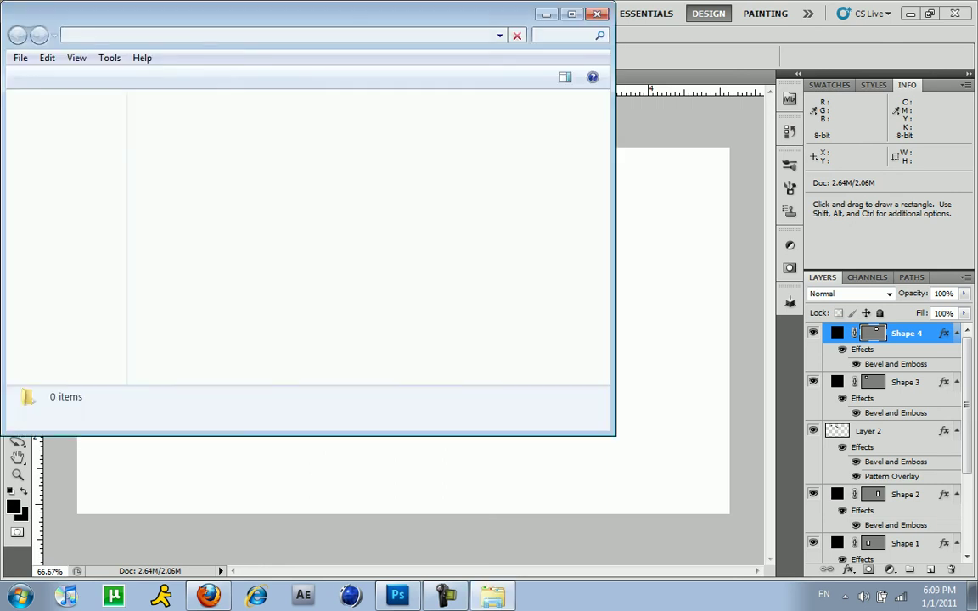
pyautogui.click(366, 135)
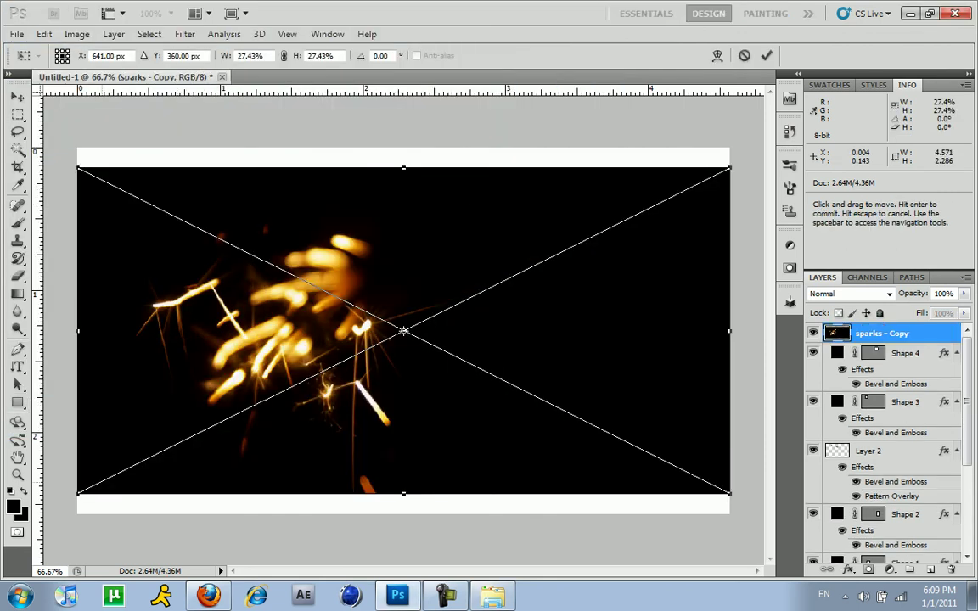
# - Shrink the sparks image, flip it horizontally, commit it, and move it to the wire's broken end
pyautogui.moveTo(78, 161)
pyautogui.mouseDown()
pyautogui.moveTo(91, 154)
pyautogui.moveTo(79, 166)
pyautogui.mouseUp()
pyautogui.moveTo(78, 498)
pyautogui.mouseDown()
pyautogui.moveTo(258, 332)
pyautogui.moveTo(656, 212)
pyautogui.mouseUp()
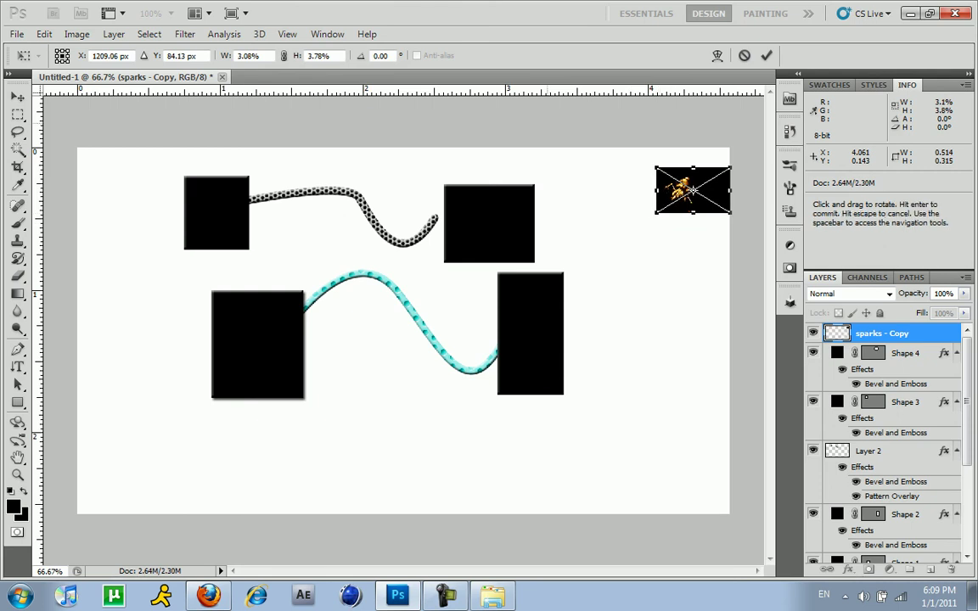
pyautogui.rightClick(719, 204)
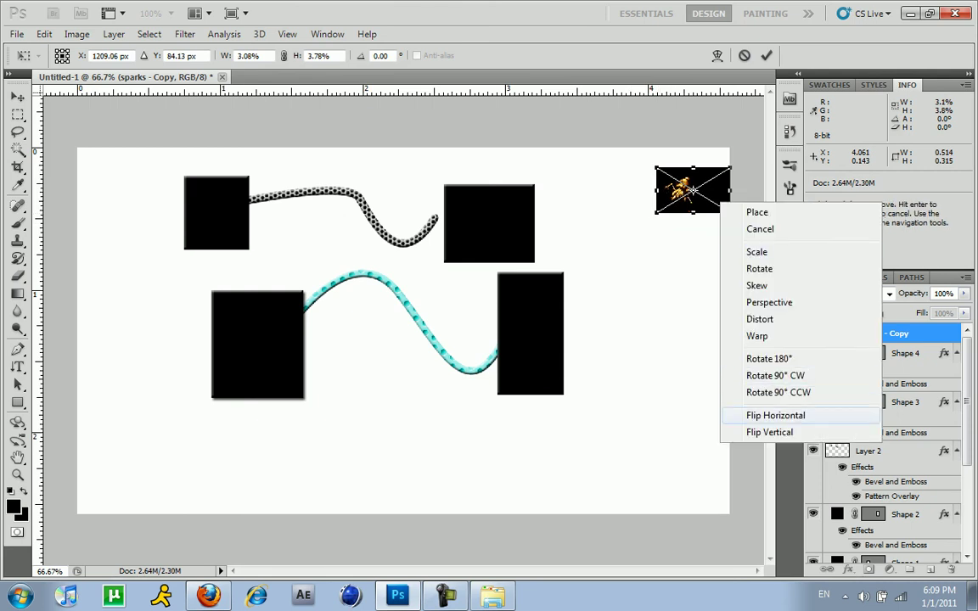
pyautogui.click(775, 415)
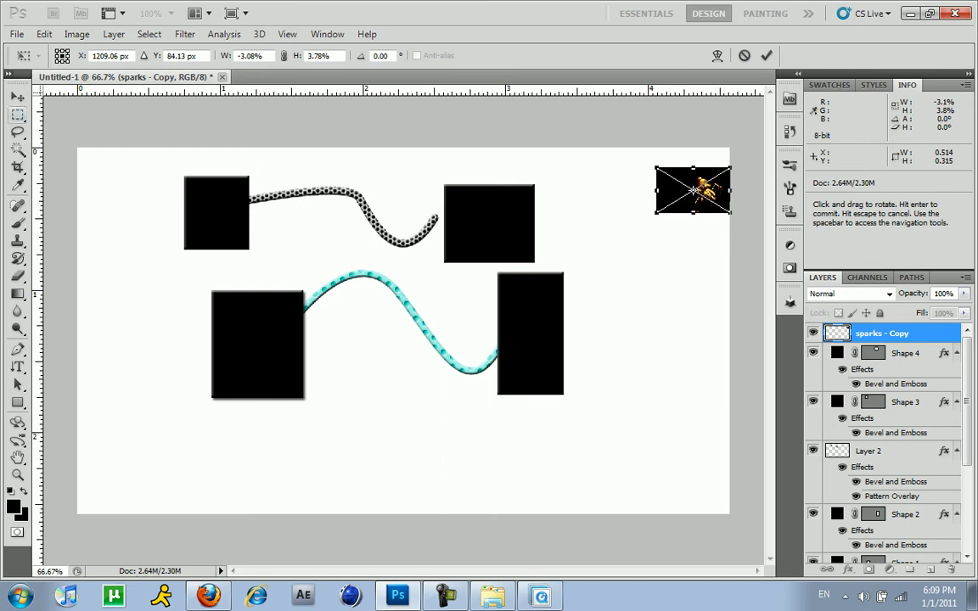
pyautogui.press('v')
pyautogui.press('Return')
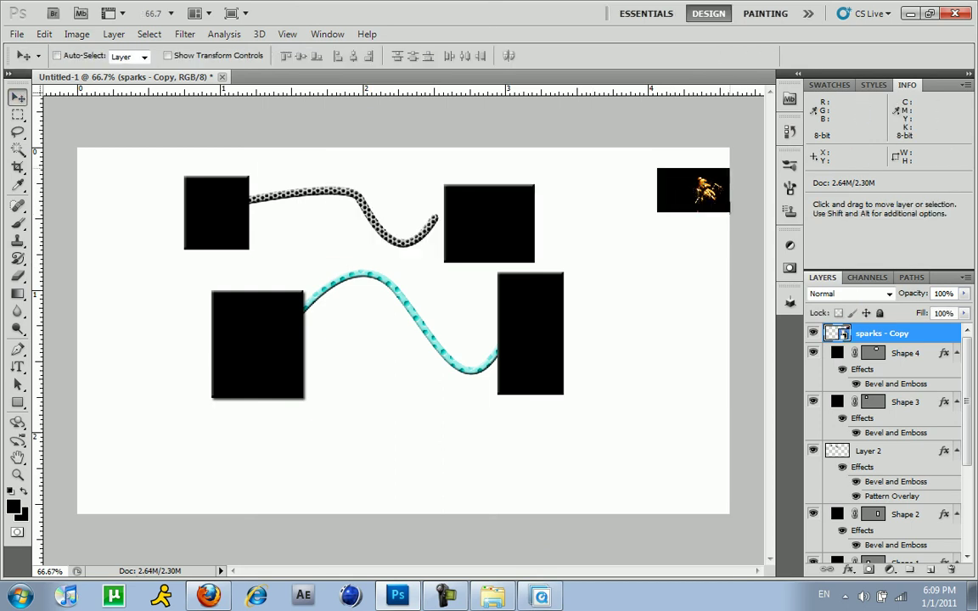
pyautogui.moveTo(693, 190); pyautogui.dragTo(414, 224)
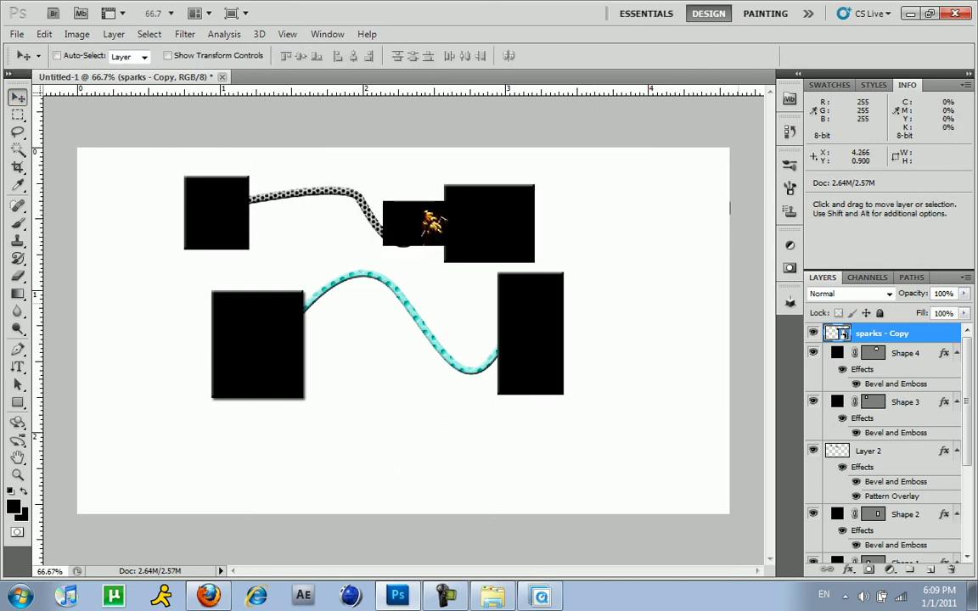
# - Change the sparks layer's blending from Dissolve to Lighten and nudge it to the upper wire's tip
pyautogui.doubleClick(925, 333)
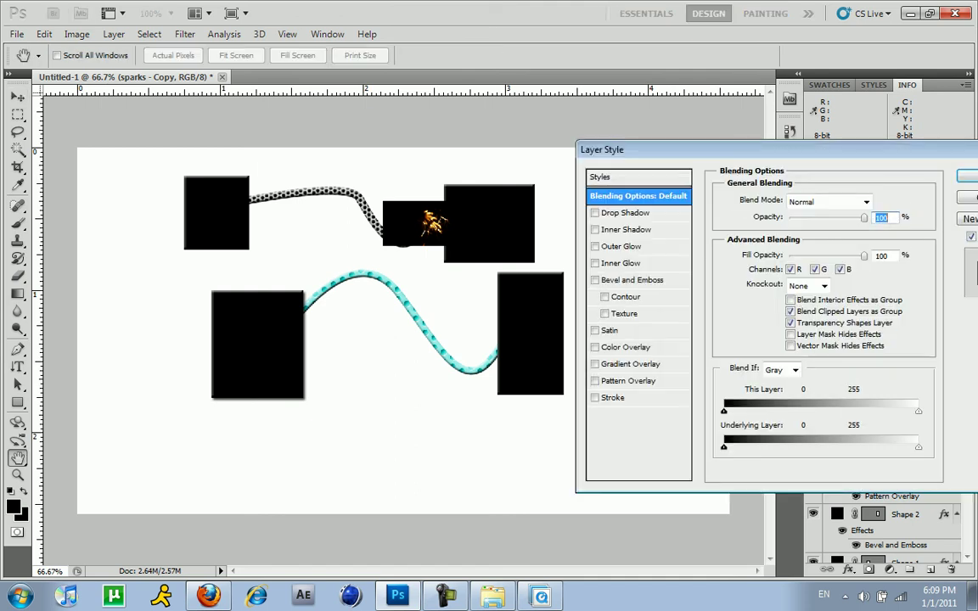
pyautogui.click(866, 201)
pyautogui.click(801, 229)
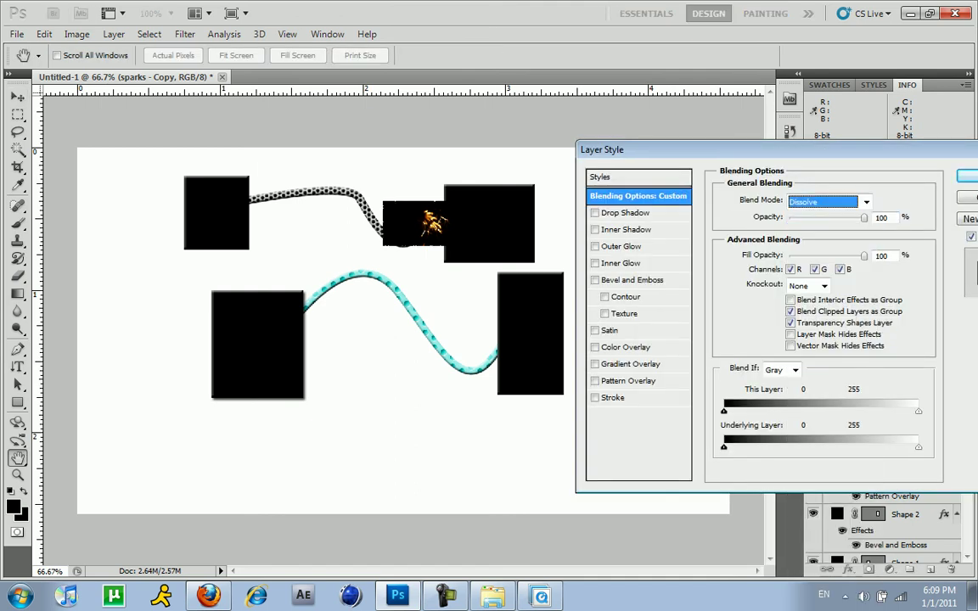
pyautogui.press('Down')
pyautogui.press('Down')
pyautogui.press('Down')
pyautogui.press('Down')
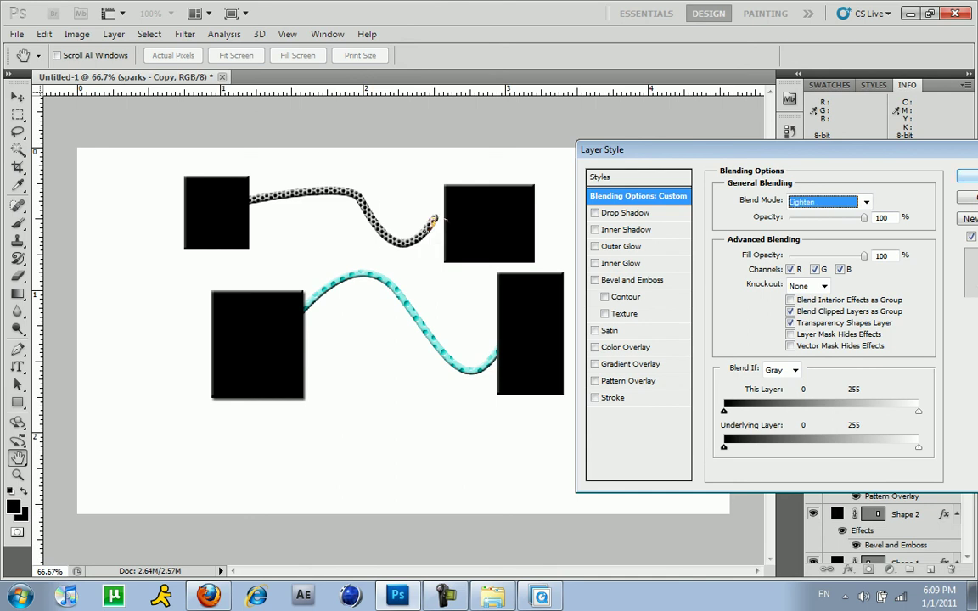
pyautogui.press('Return')
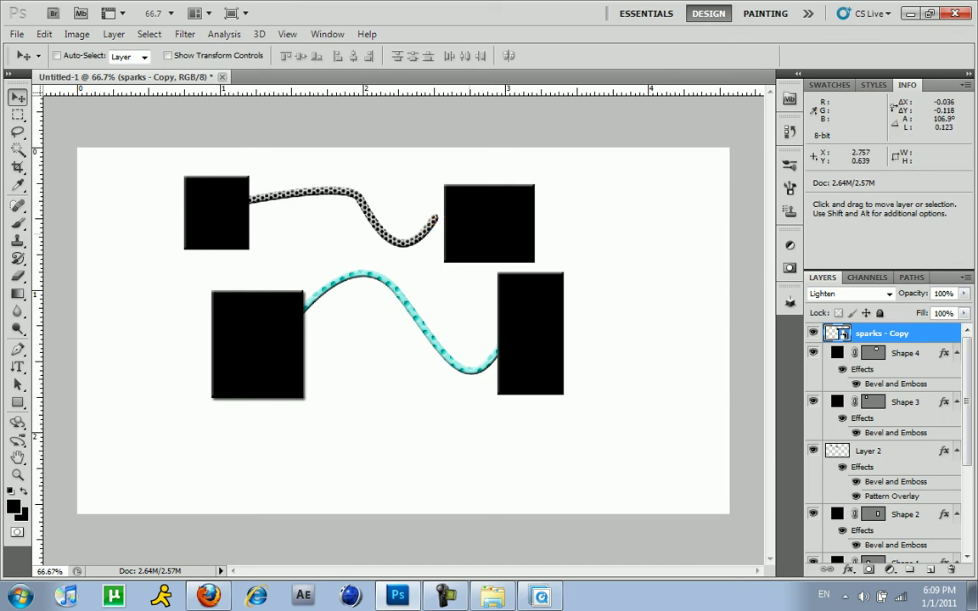
pyautogui.moveTo(473, 241); pyautogui.dragTo(481, 251)
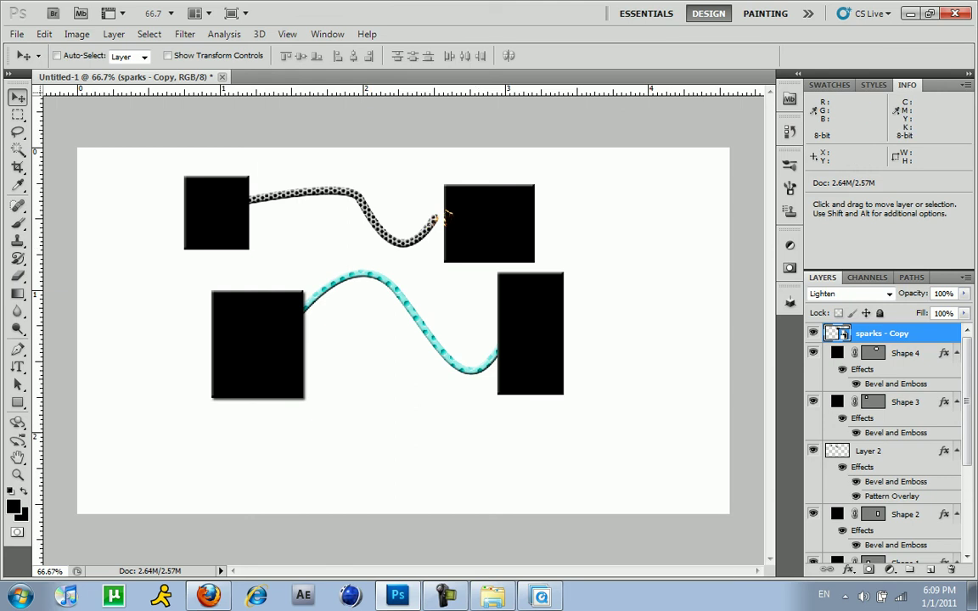
pyautogui.doubleClick(933, 334)
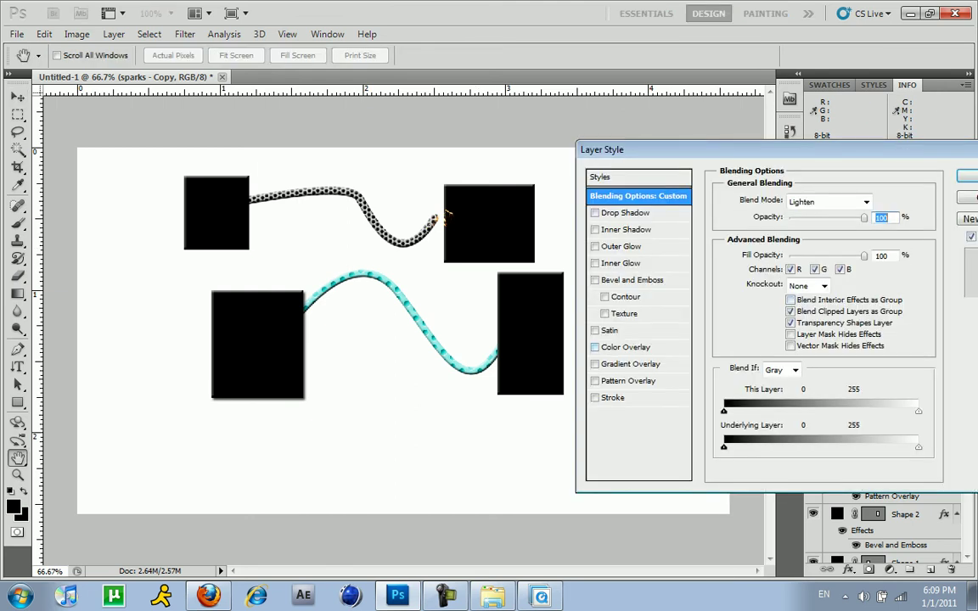
pyautogui.press('Return')
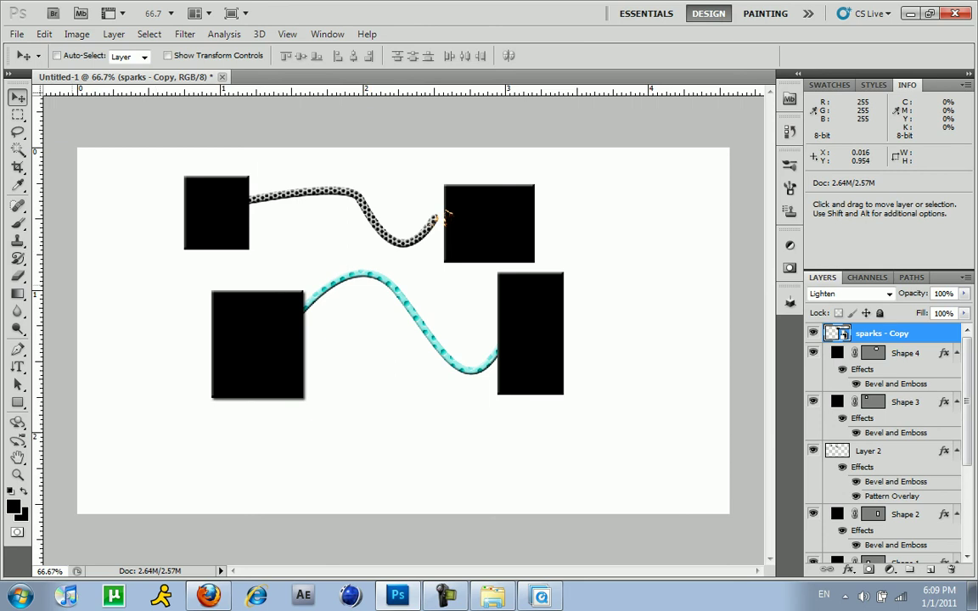
# - Try a gradient fill on the smart-object layer and dismiss the resulting error
pyautogui.press('g')
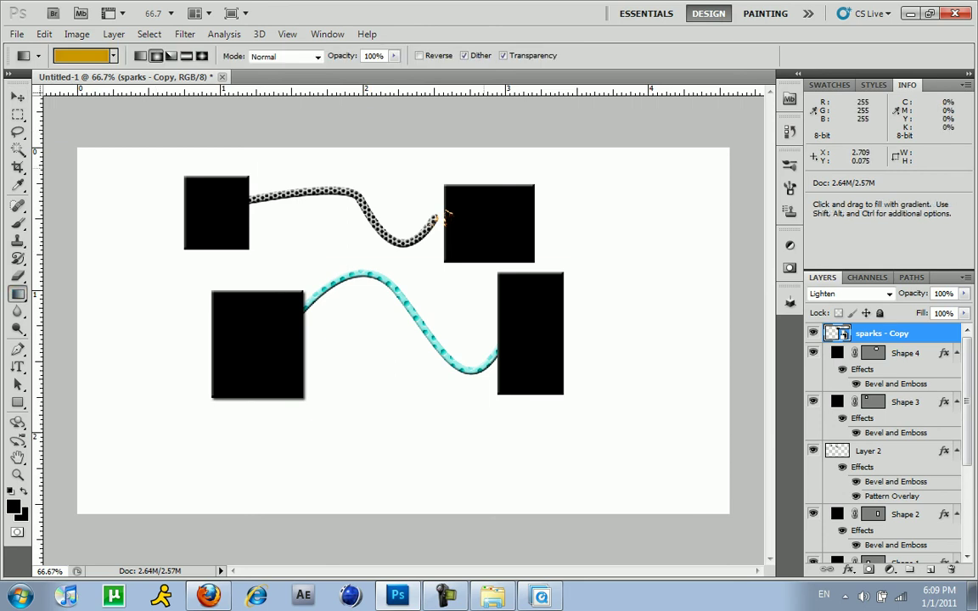
pyautogui.click(438, 219)
pyautogui.press('Return')
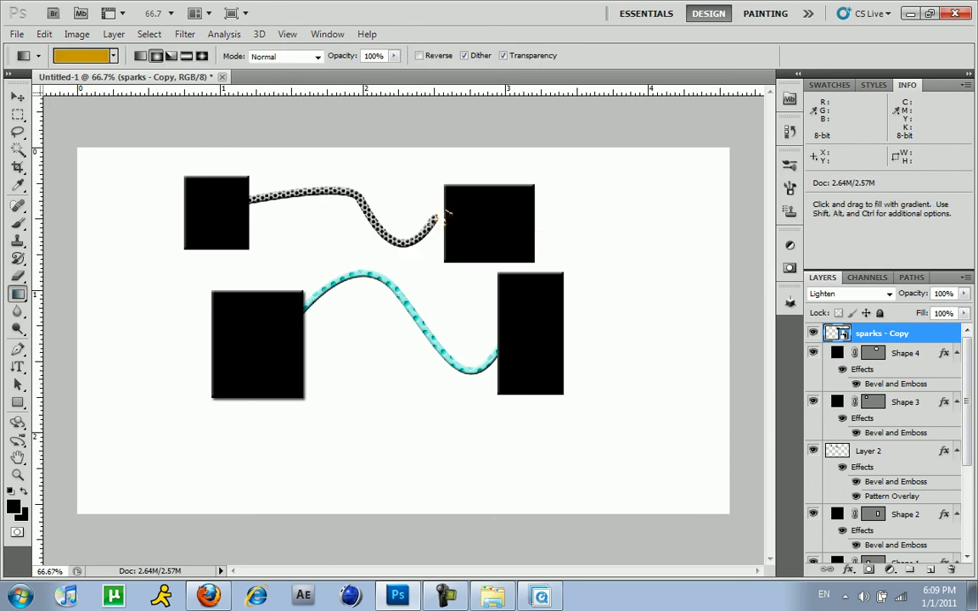
# - Add new empty Layer 3, test a gold gradient on it, then undo the fill
pyautogui.hotkey('ctrl', 'shift', 'alt', 'n')
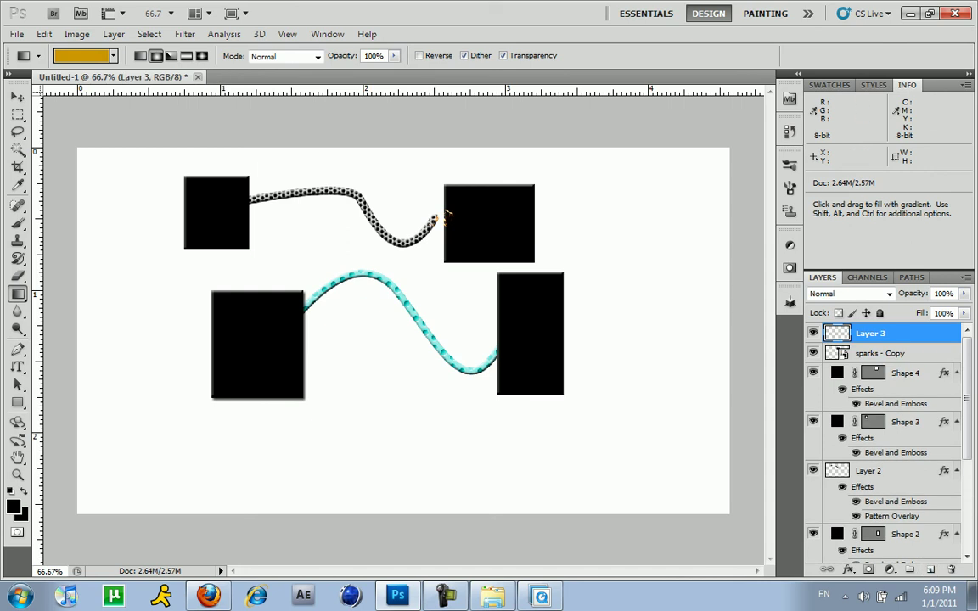
pyautogui.moveTo(347, 371); pyautogui.dragTo(347, 386)
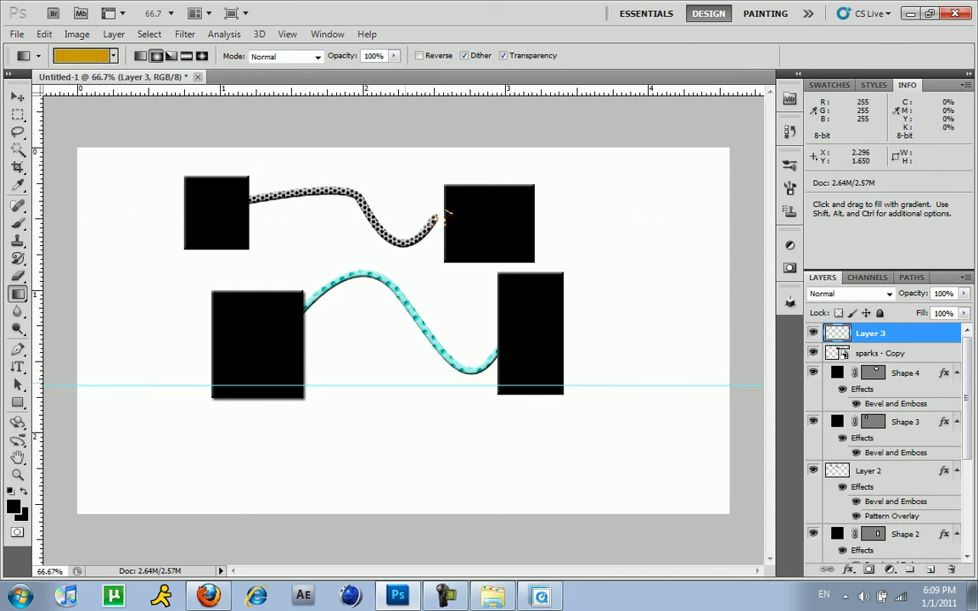
pyautogui.moveTo(347, 148); pyautogui.dragTo(374, 501)
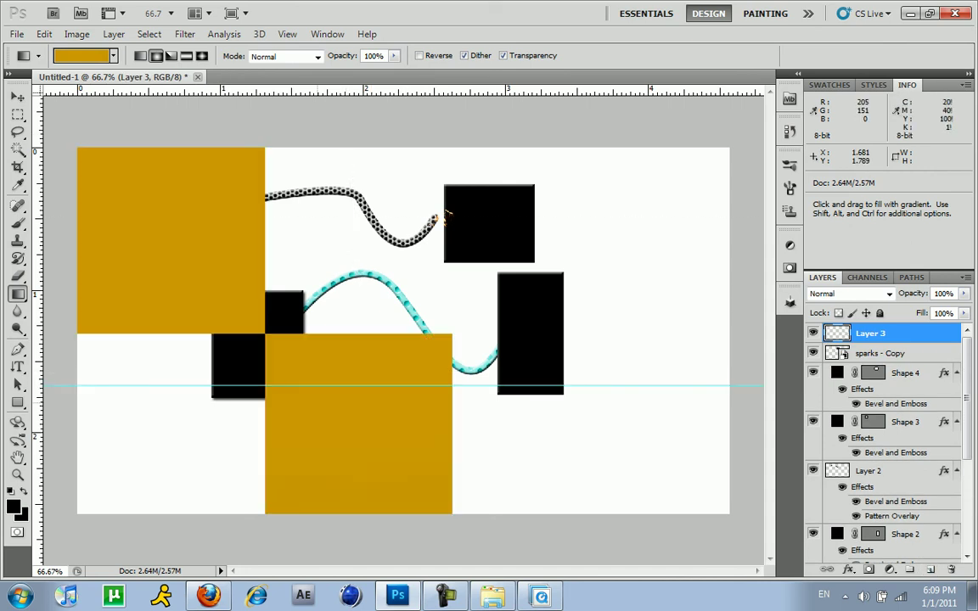
pyautogui.hotkey('ctrl', 'z')
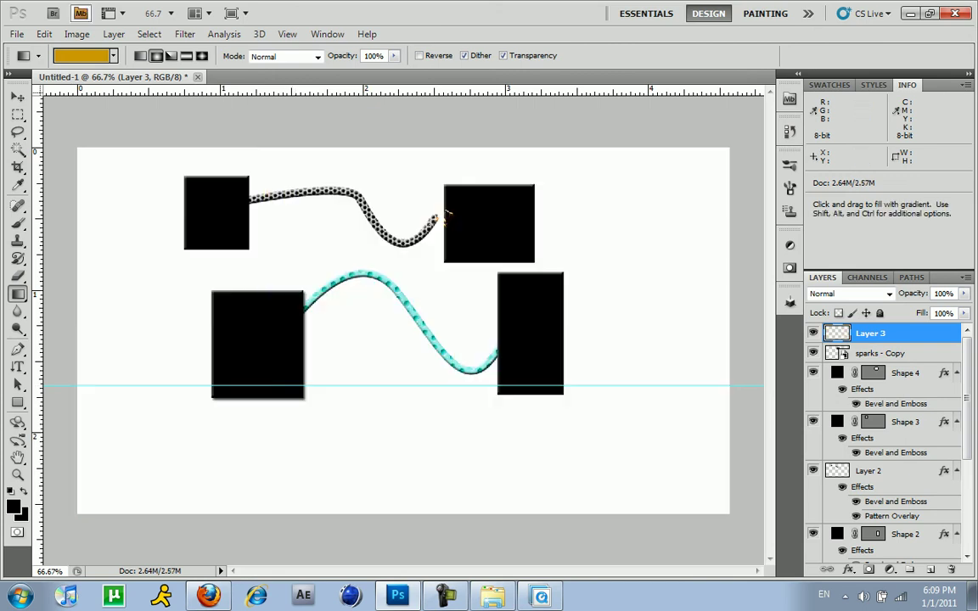
# - In the Gradient Editor, make the left stop white and the right stop #0d0d0d
pyautogui.click(83, 55)
pyautogui.click(523, 348)
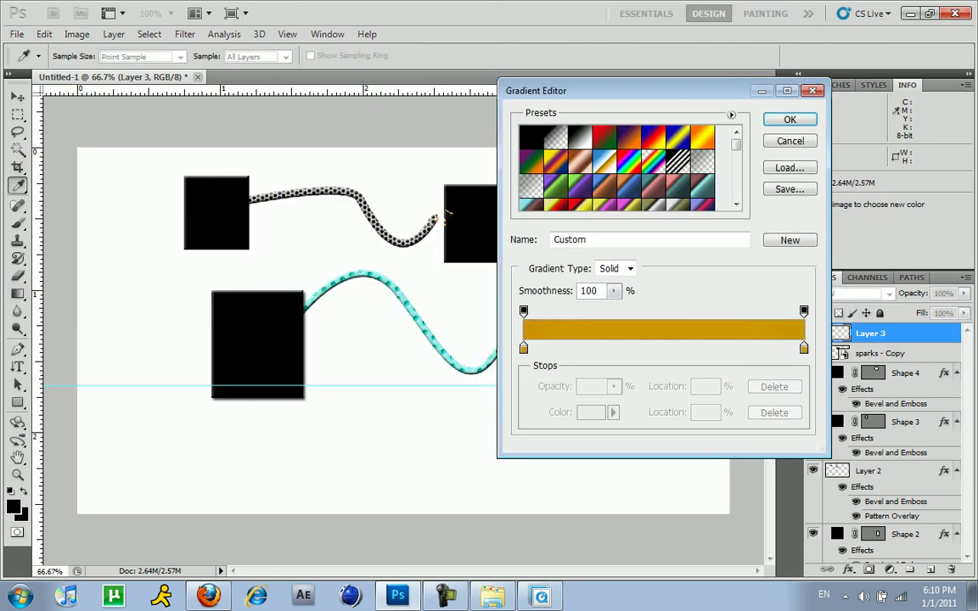
pyautogui.click(458, 367)
pyautogui.click(591, 412)
pyautogui.moveTo(481, 273); pyautogui.dragTo(292, 143)
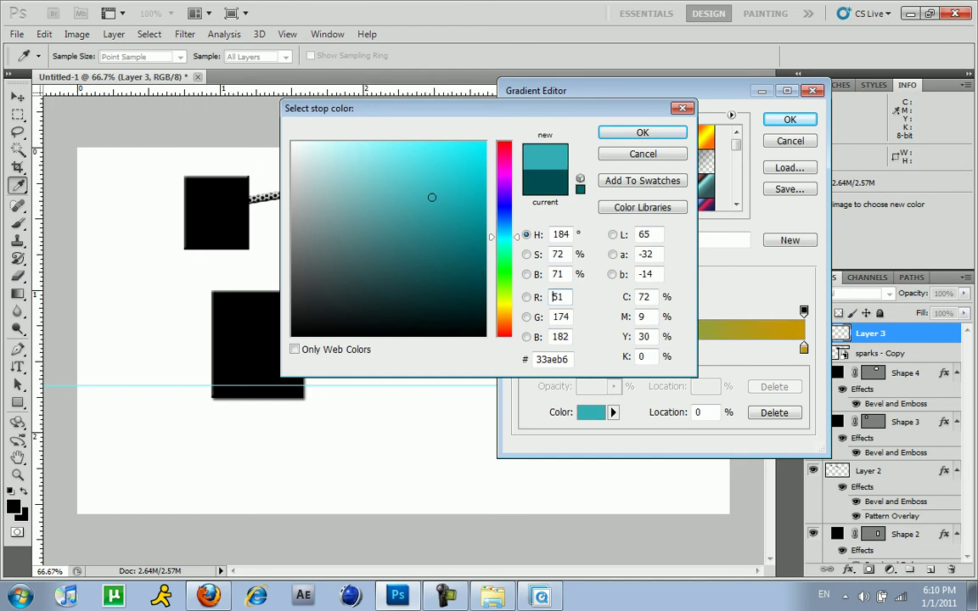
pyautogui.click(643, 133)
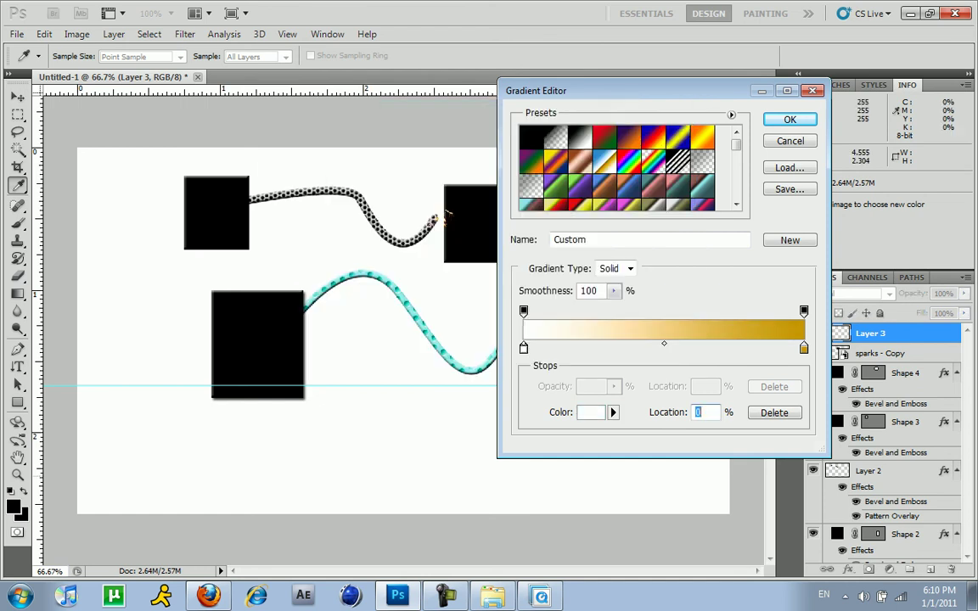
pyautogui.click(803, 348)
pyautogui.click(591, 412)
pyautogui.write('00')
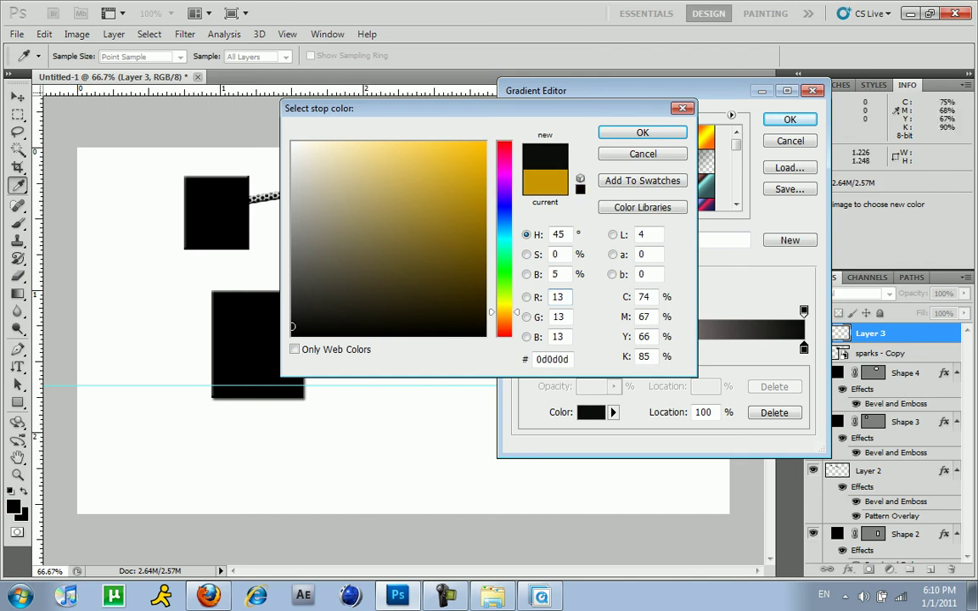
pyautogui.click(642, 132)
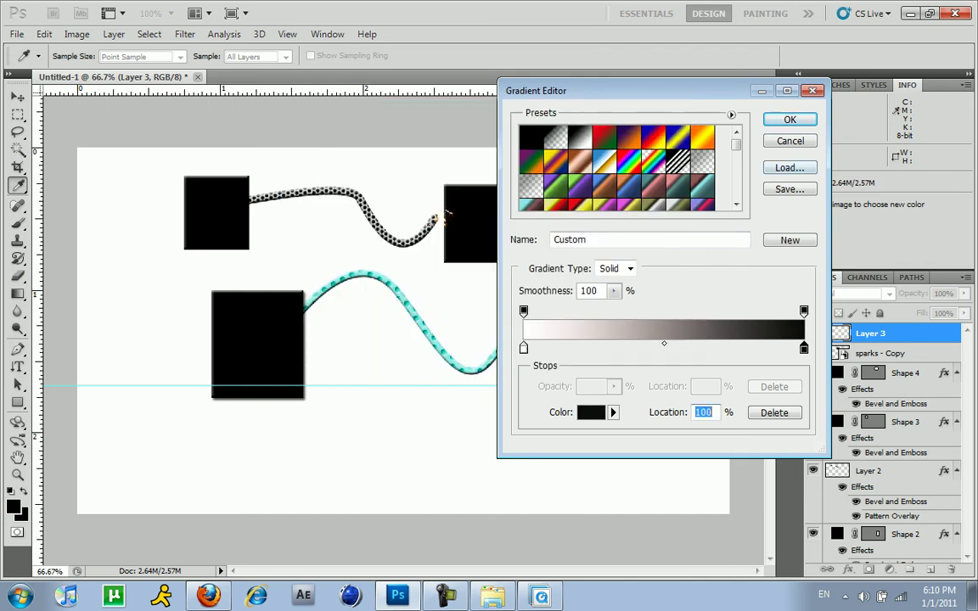
pyautogui.press('Return')
# - Send Layer 3 to the bottom and drag a radial gradient downward from the top centre
pyautogui.scroll(-3, 882, 424)
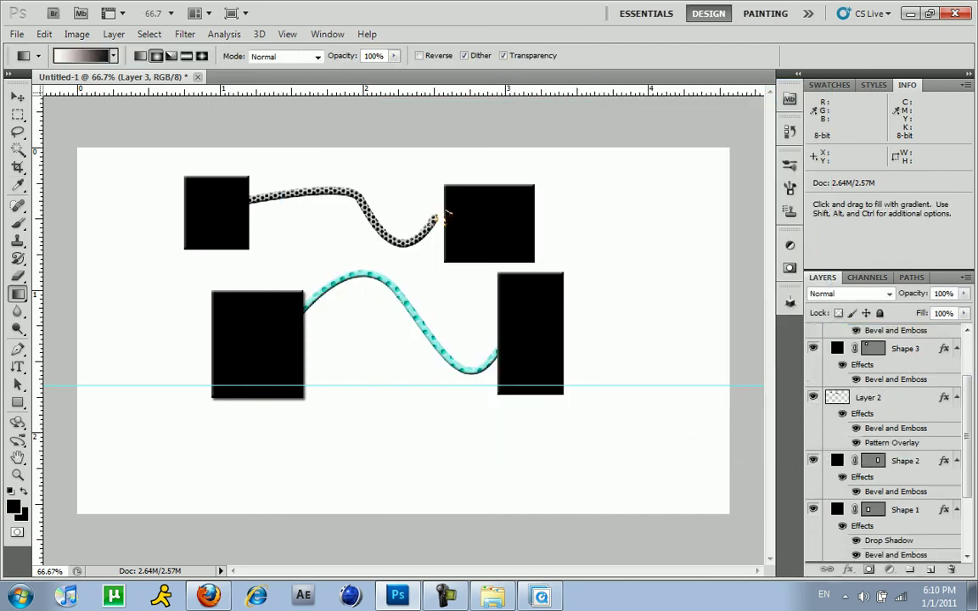
pyautogui.scroll(-3, 883, 441)
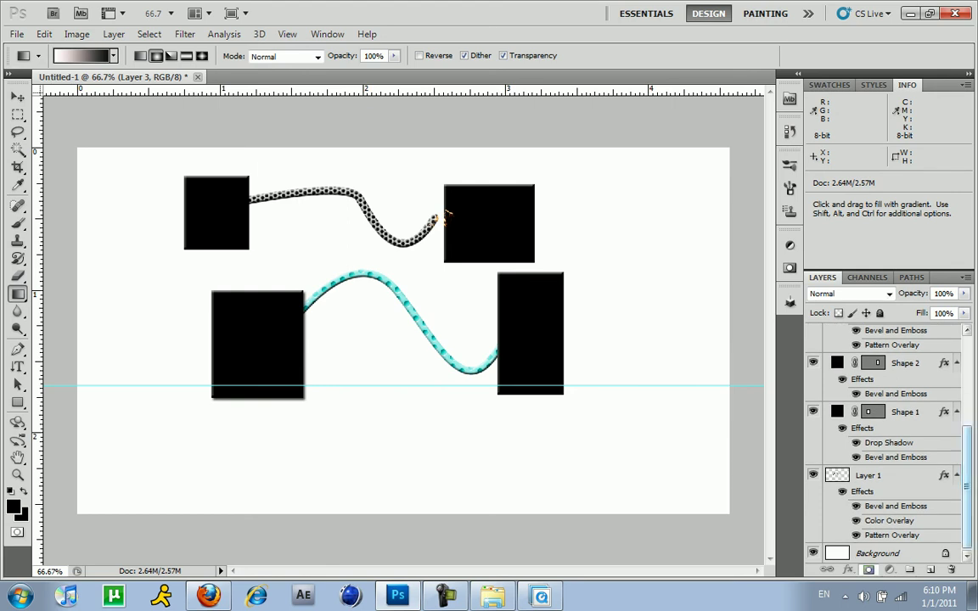
pyautogui.scroll(3, 883, 425)
pyautogui.scroll(3, 883, 425)
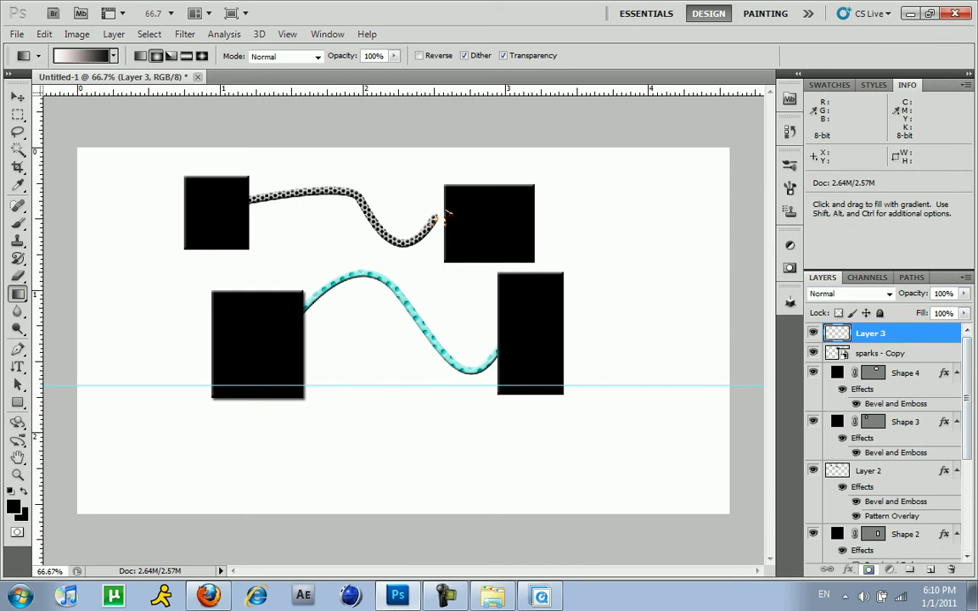
pyautogui.scroll(-1, 882, 442)
pyautogui.scroll(-3, 883, 441)
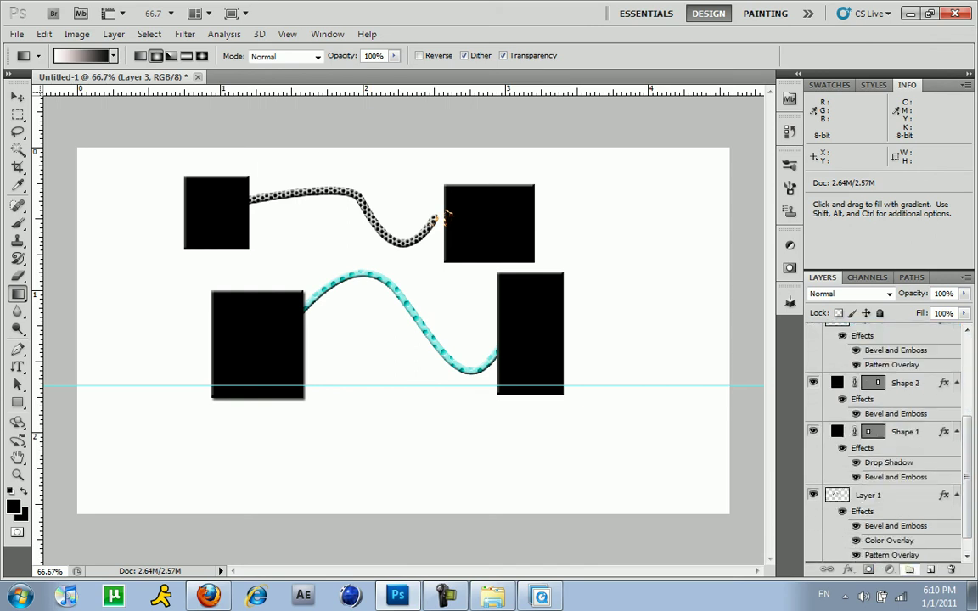
pyautogui.hotkey('ctrl', 'shift', '[')
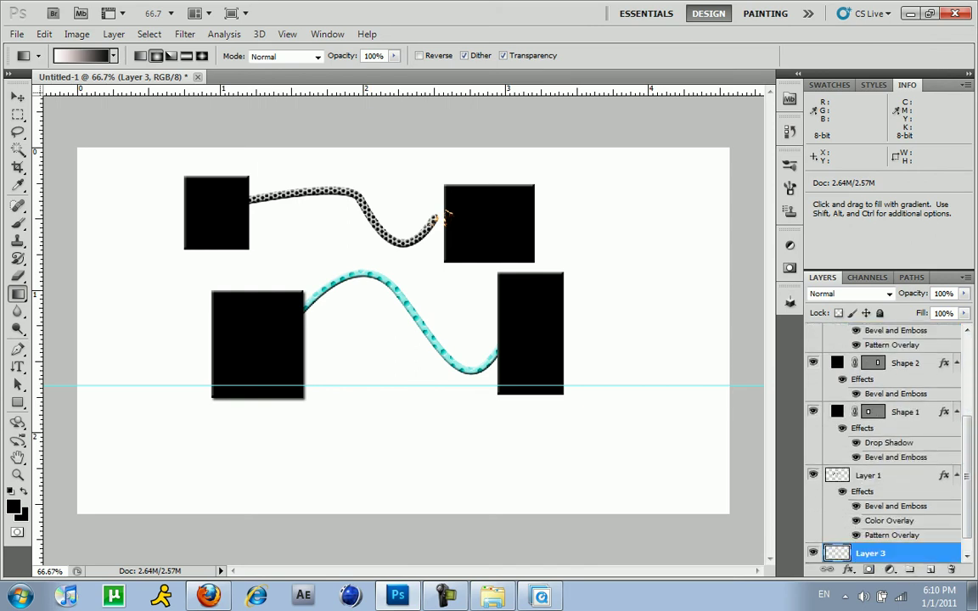
pyautogui.moveTo(351, 131); pyautogui.dragTo(341, 484)
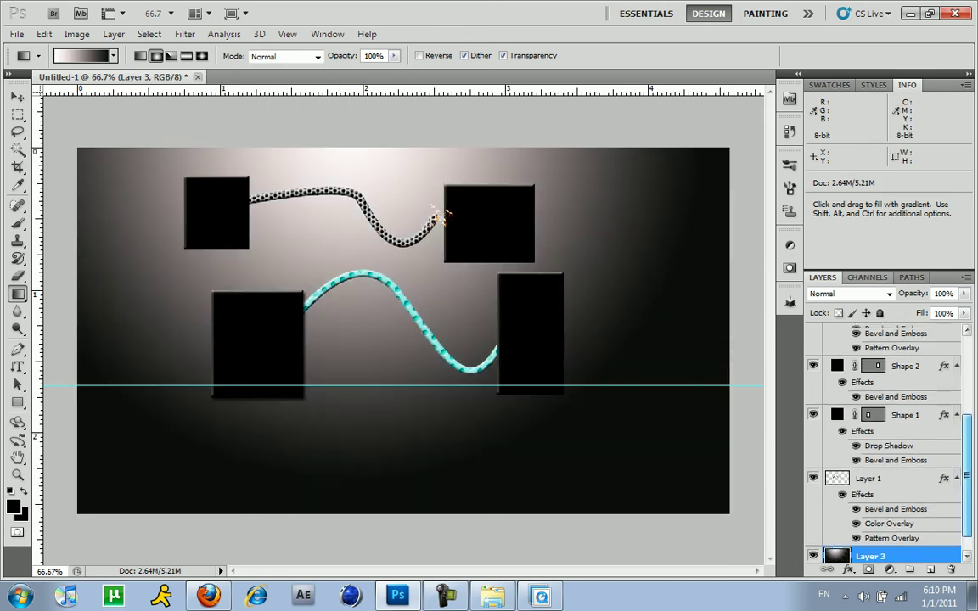
pyautogui.scroll(5, 883, 441)
# - Nudge the Shape 4 box slightly right, leaving a gap at the sparking wire tip
pyautogui.click(906, 349)
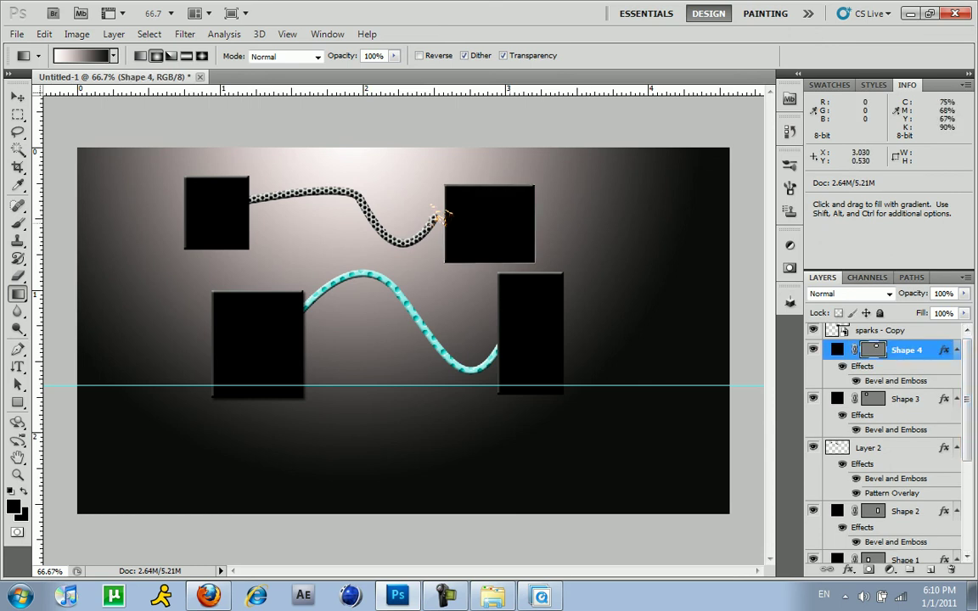
pyautogui.press('v')
pyautogui.moveTo(486, 235); pyautogui.dragTo(476, 259)
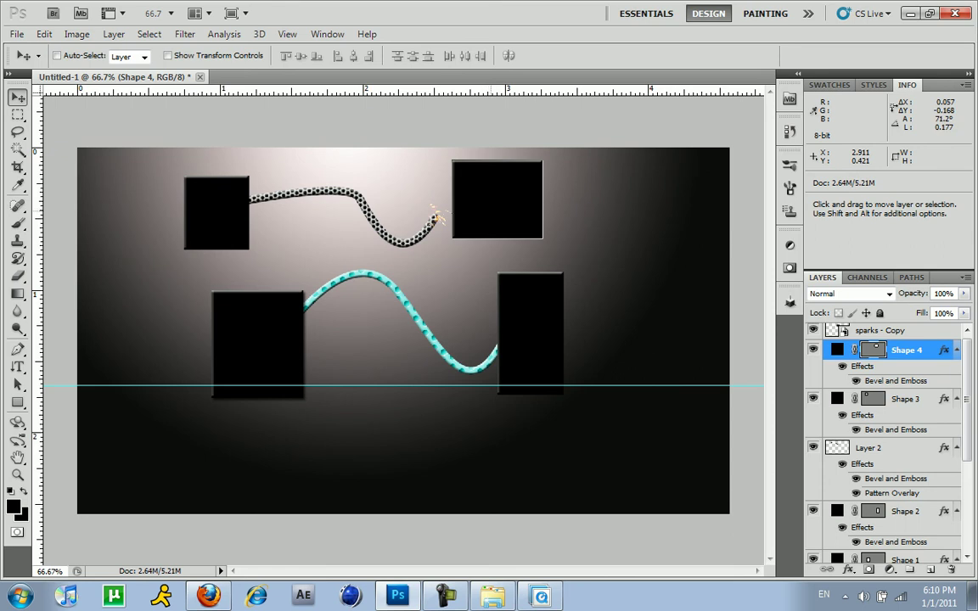
pyautogui.moveTo(477, 257)
pyautogui.mouseDown()
pyautogui.moveTo(487, 231)
pyautogui.moveTo(466, 233)
pyautogui.mouseUp()
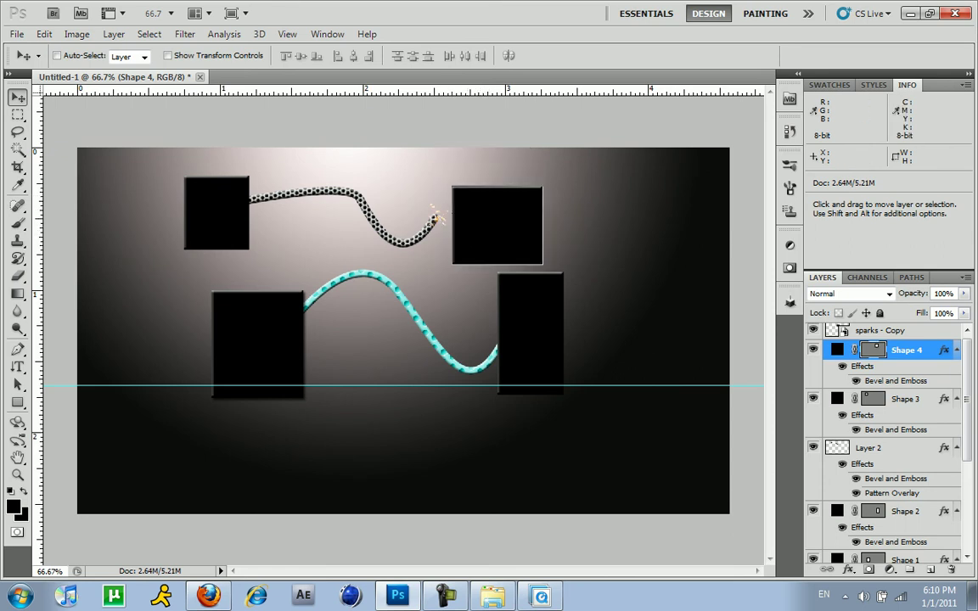